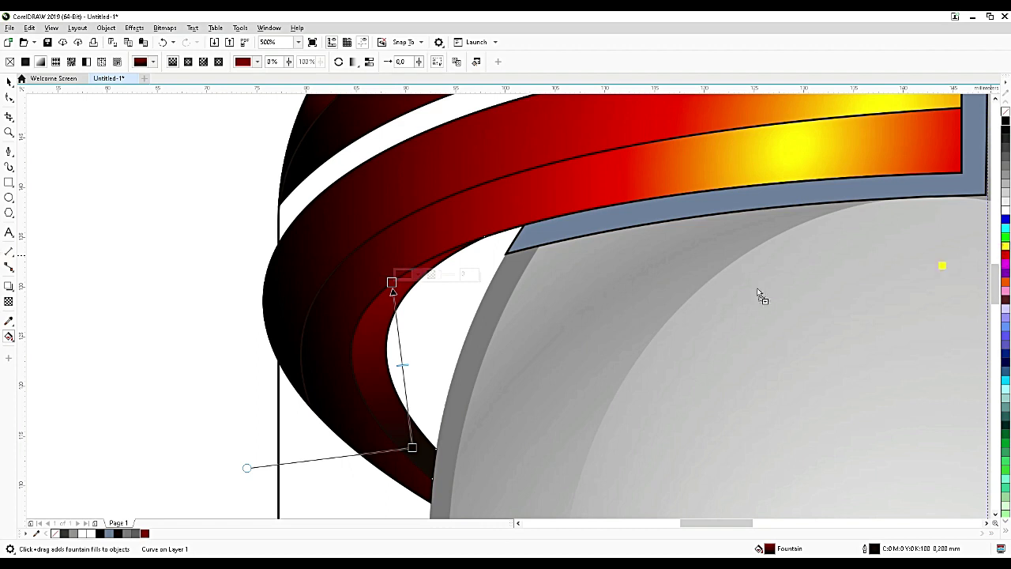
Adjust the small inner ribbon curve's fountain fill to run from black at the lower end through red to yellow above.
drag(402, 289, 404, 239)
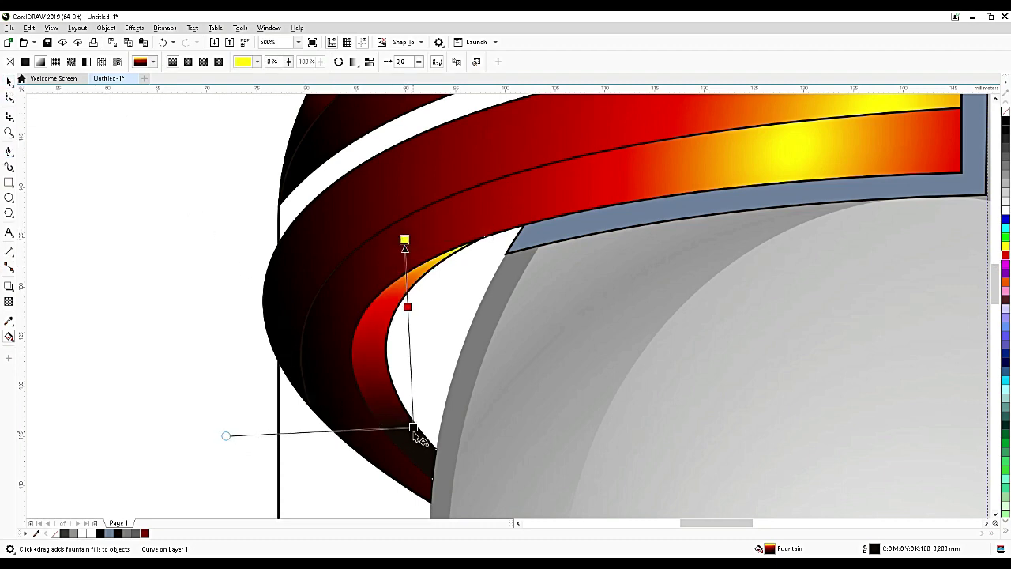
drag(413, 432, 425, 452)
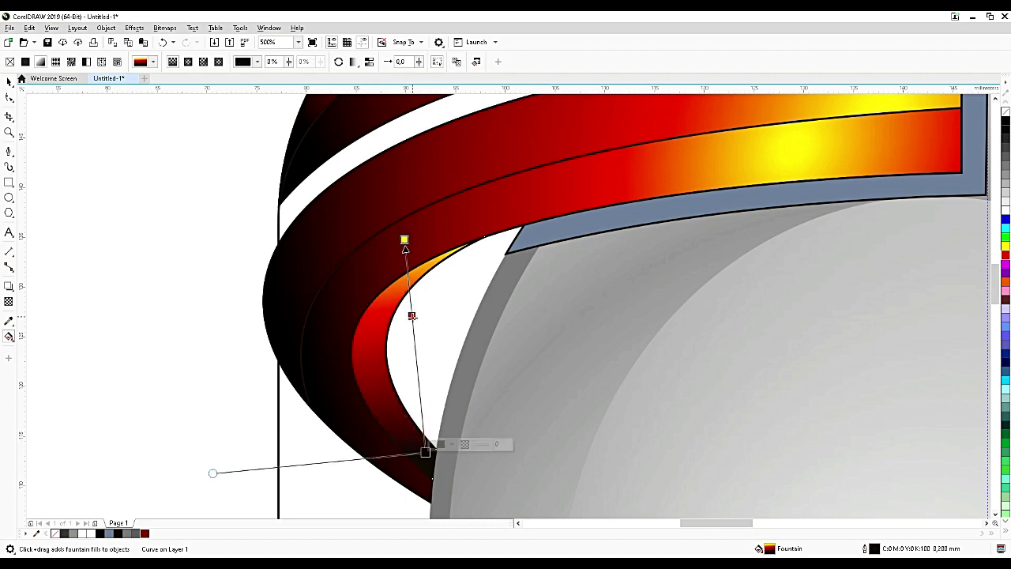
click(9, 82)
click(150, 232)
scroll(360, 292, up, 2)
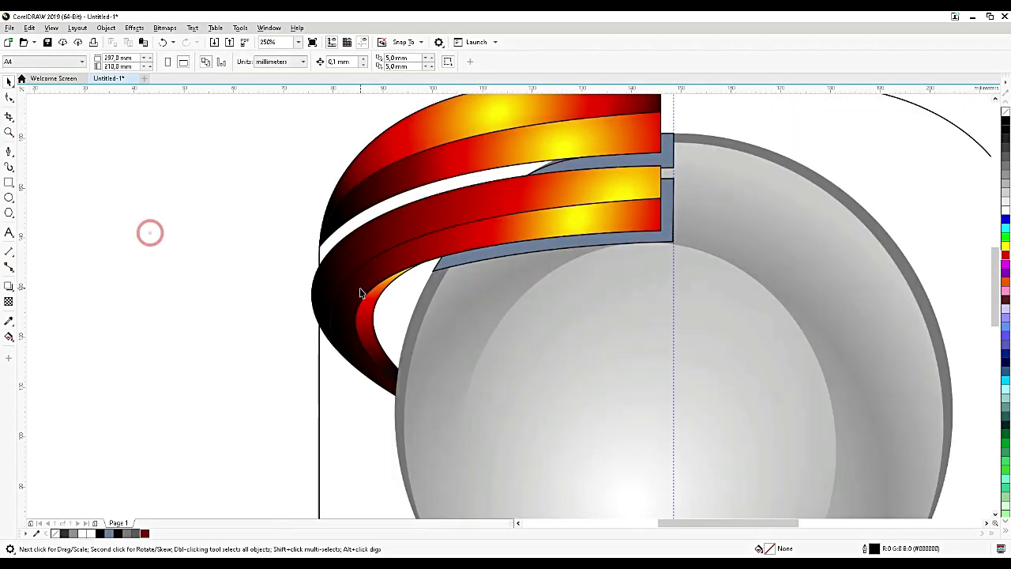
Fill both blue-gray shadow shapes beneath the ribbons with dark gray #333333 and remove the lower shape's outline.
scroll(388, 289, down, 1)
scroll(539, 207, up, 1)
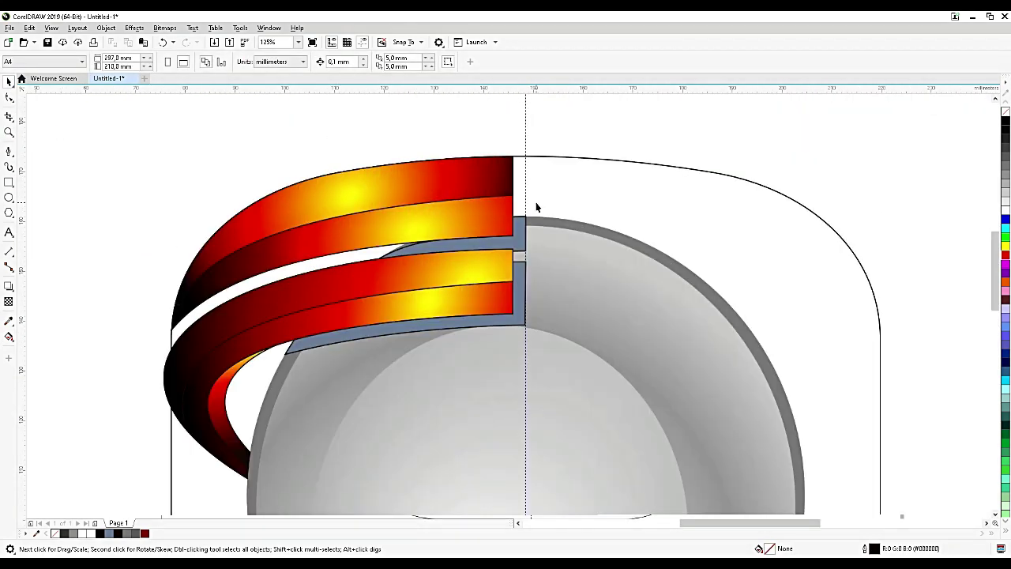
click(515, 249)
scroll(516, 249, up, 1)
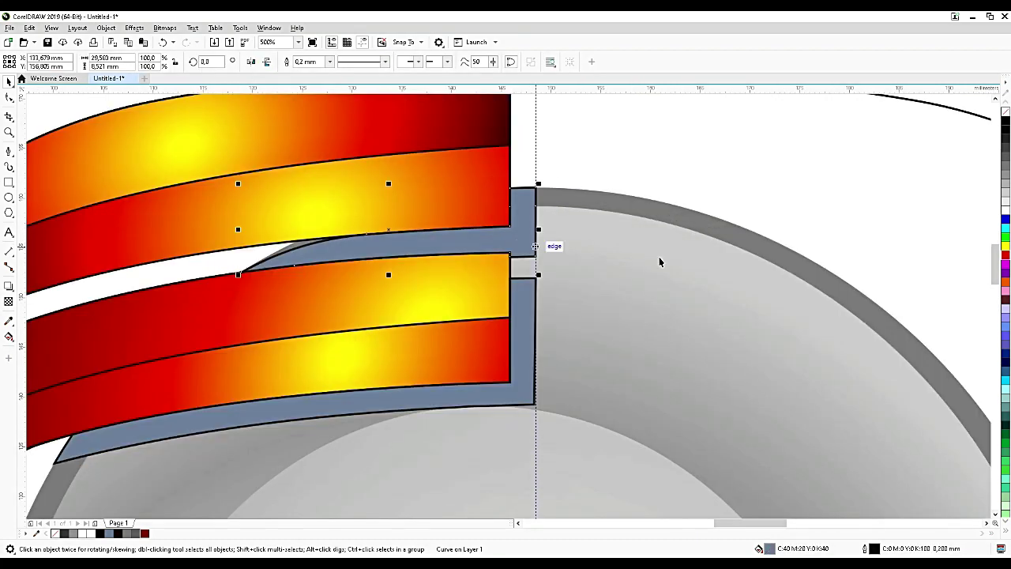
click(1005, 144)
click(526, 379)
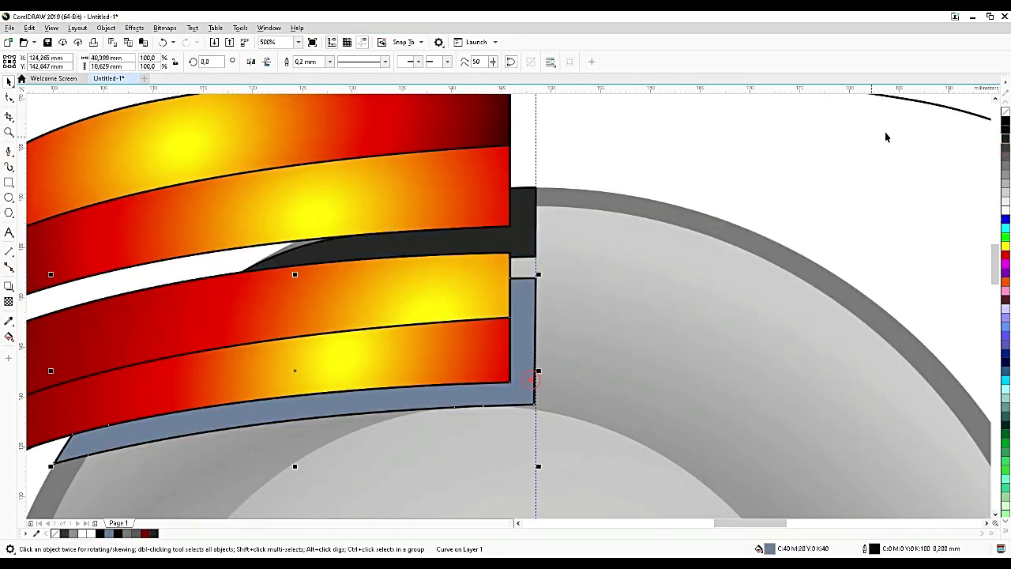
click(1005, 142)
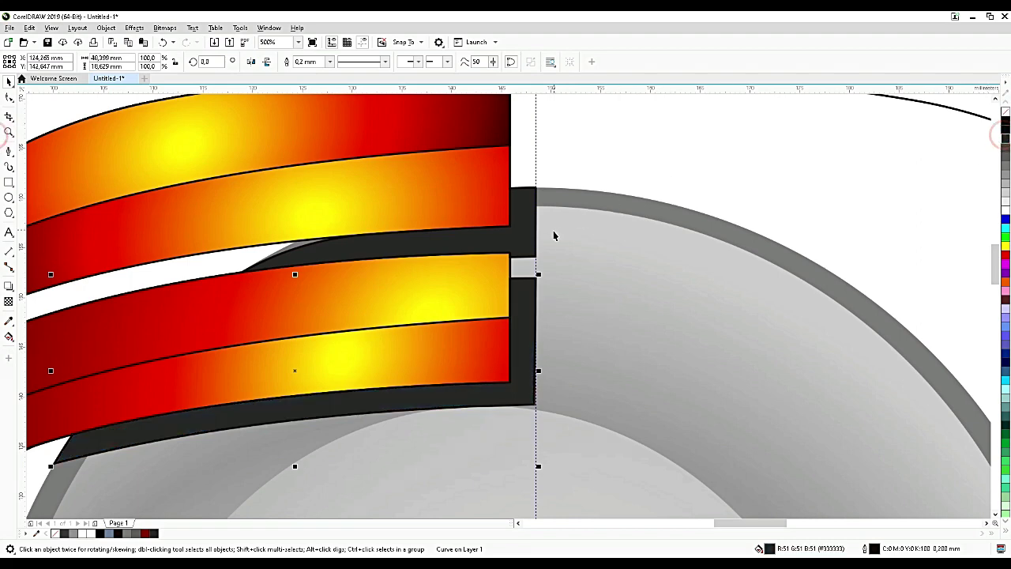
right_click(1005, 112)
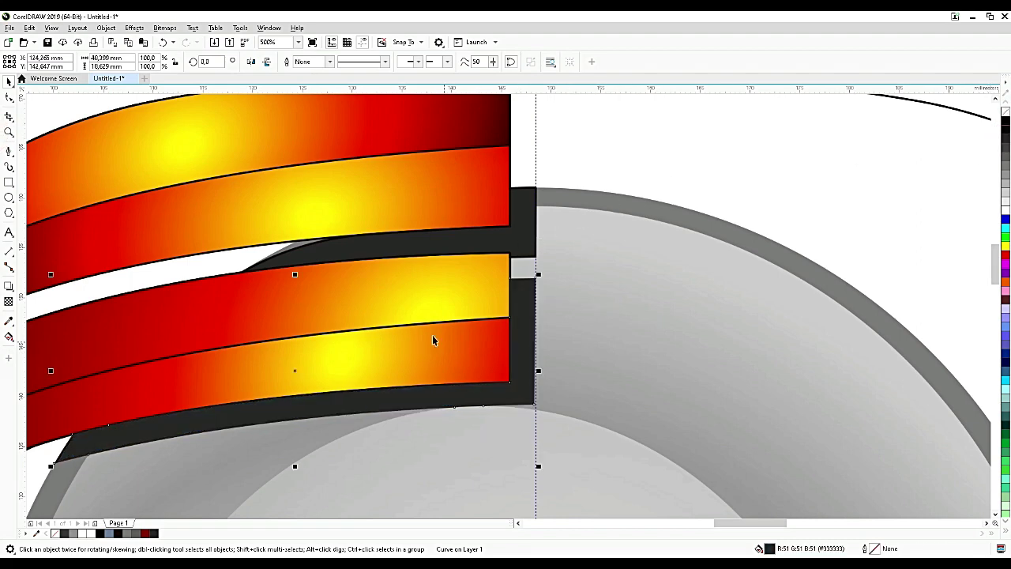
Apply uniform transparency of 50 to both dark gray shadow shapes.
click(9, 302)
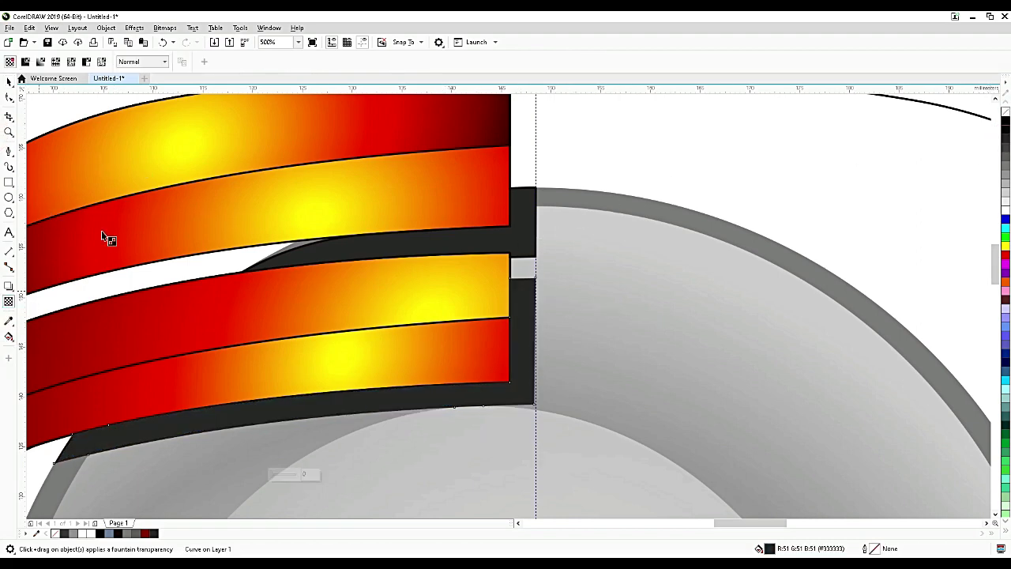
click(27, 62)
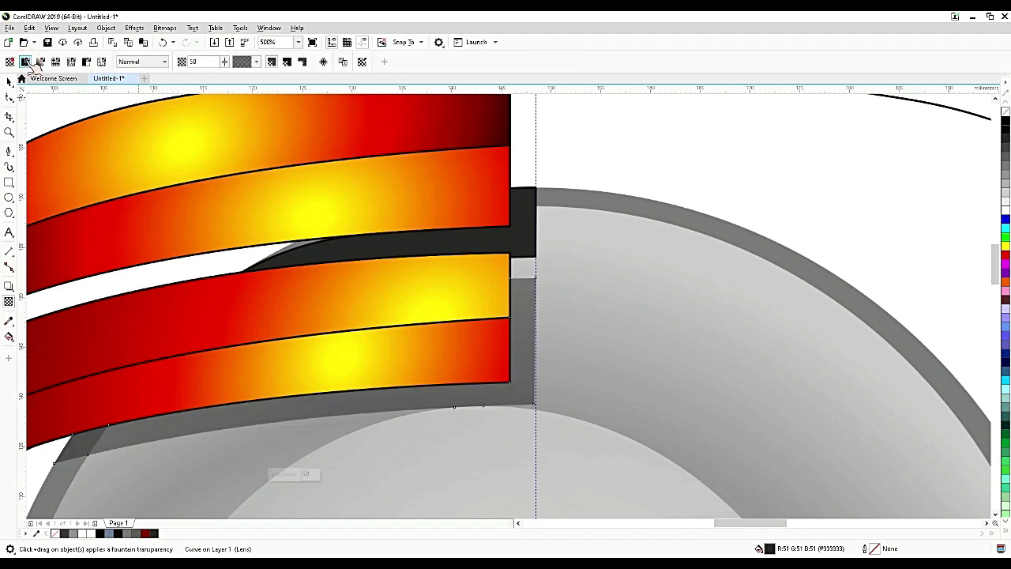
click(9, 82)
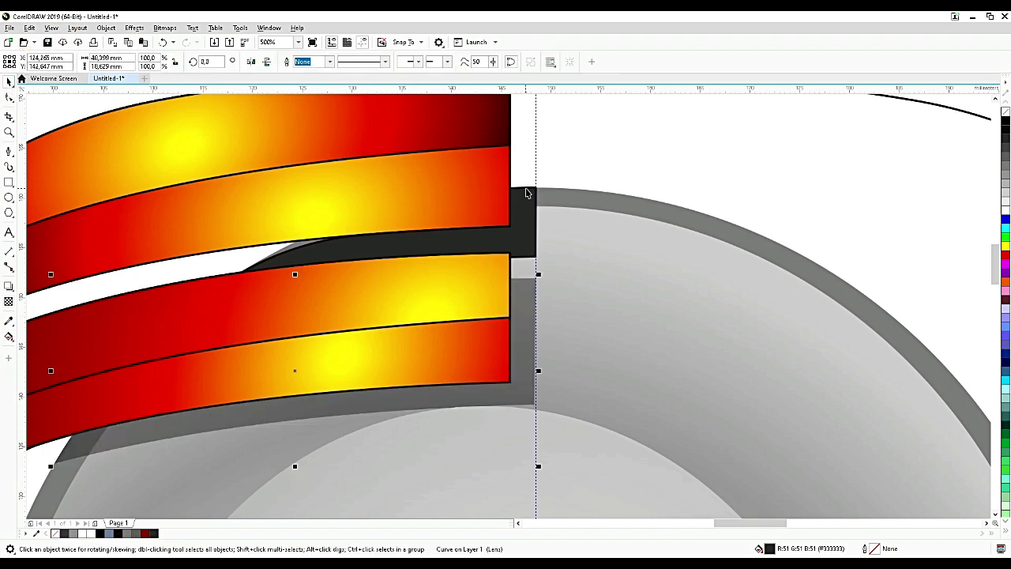
click(9, 301)
click(433, 283)
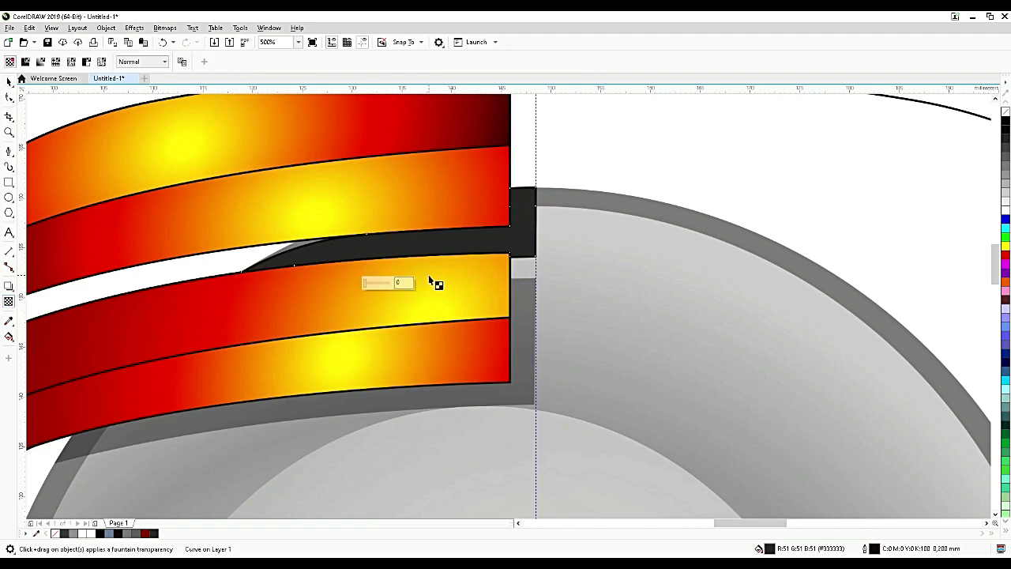
click(25, 62)
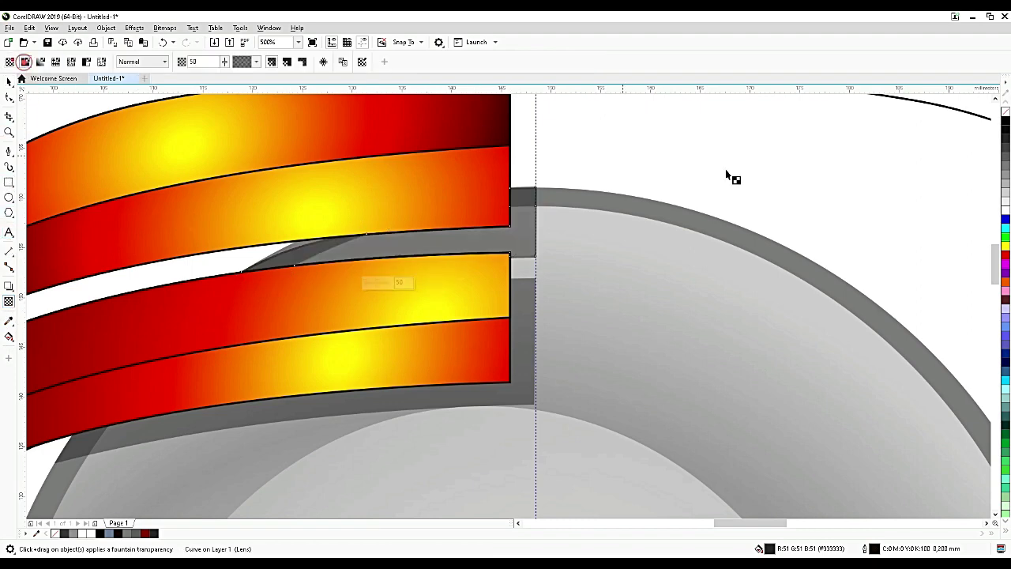
Remove the outlines from the five red and yellow ribbon shapes.
scroll(825, 244, down, 1)
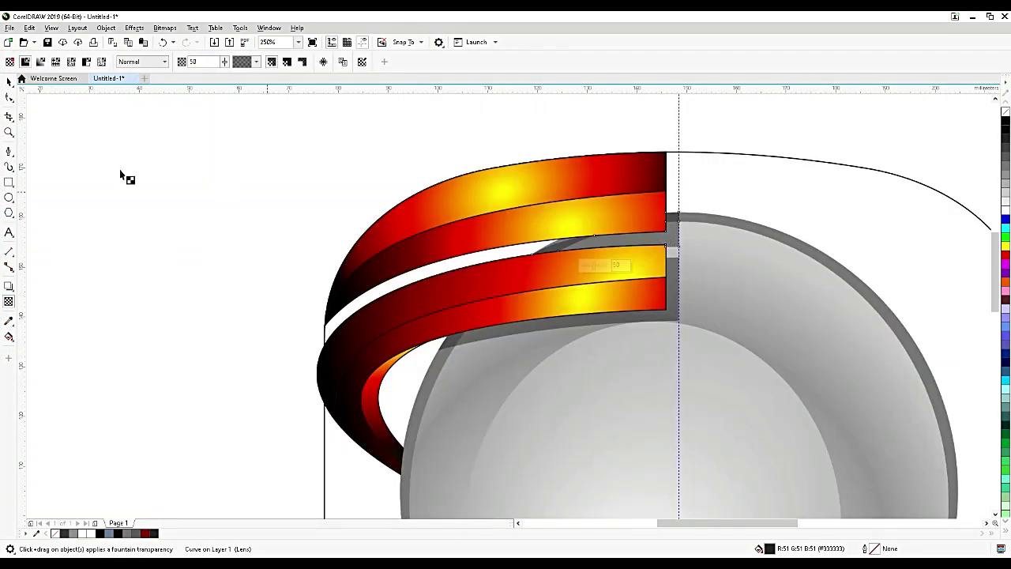
click(9, 81)
click(243, 169)
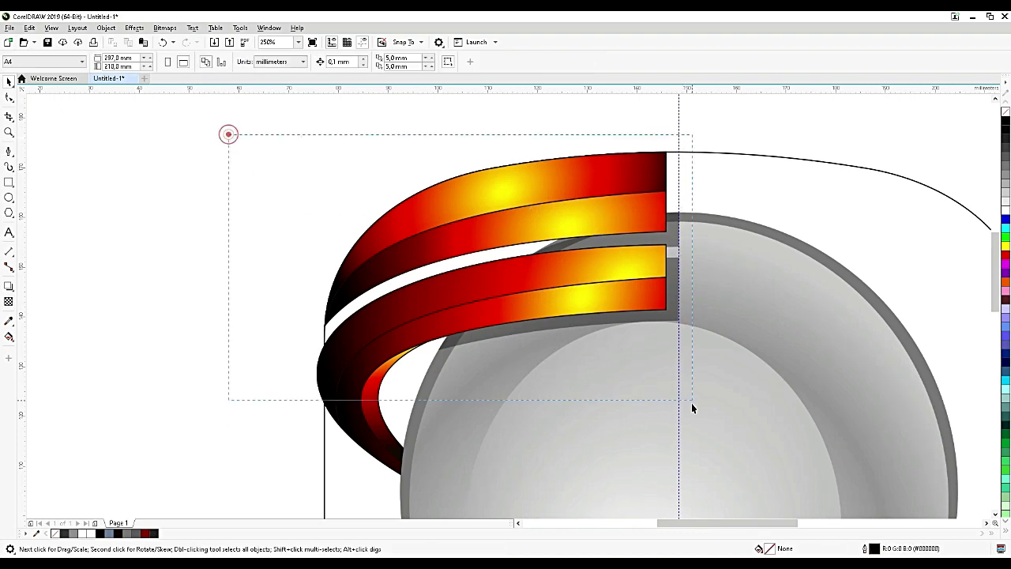
drag(691, 403, 673, 482)
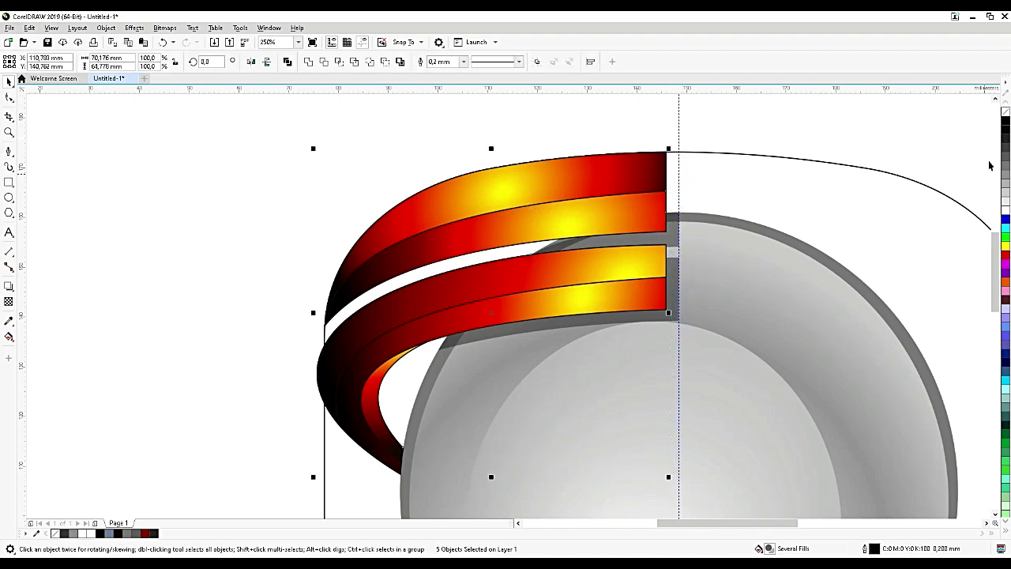
right_click(1007, 113)
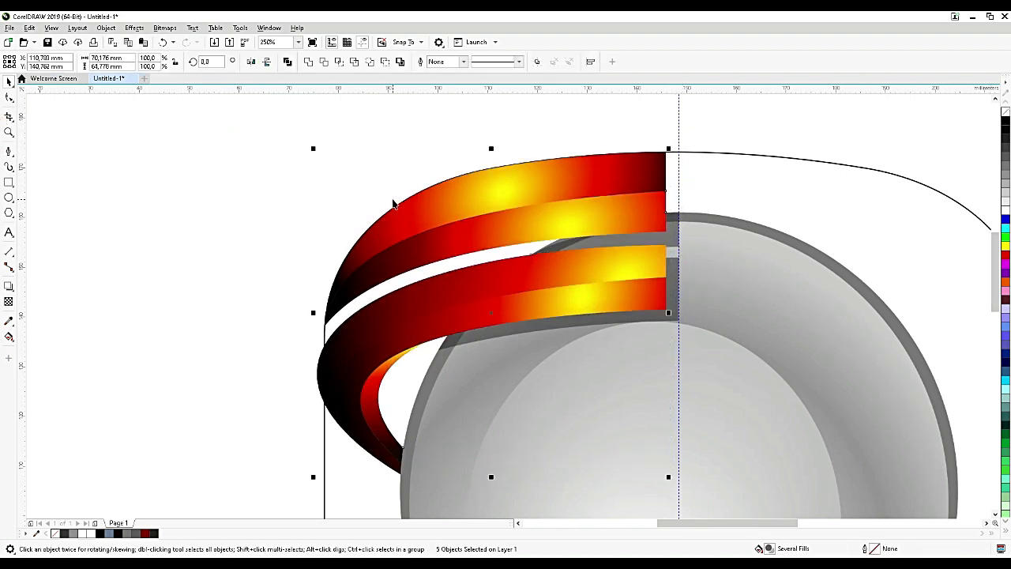
Group the five ribbon shapes together with their two shadow shapes.
scroll(392, 204, down, 1)
drag(262, 118, 551, 355)
scroll(556, 269, up, 1)
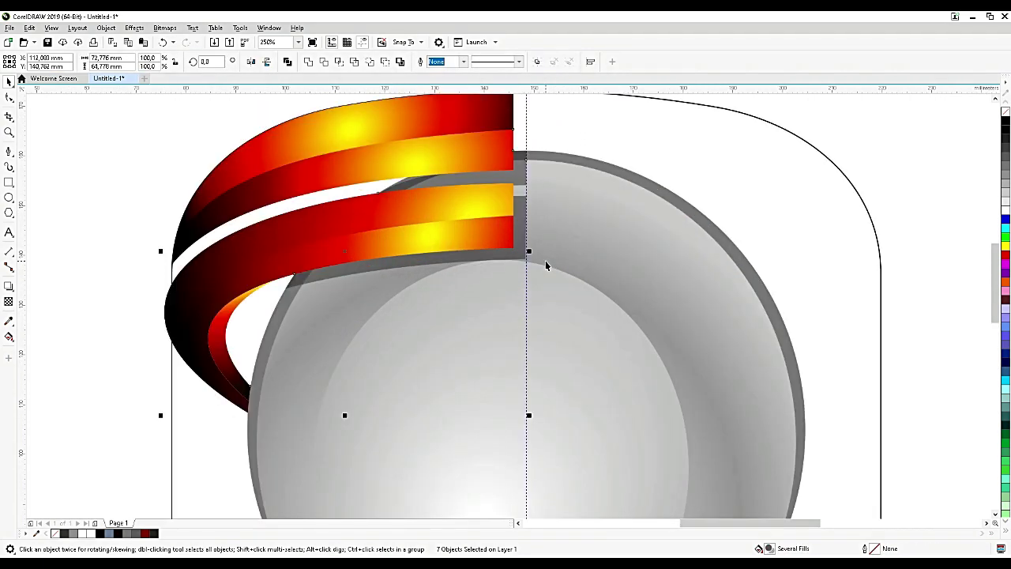
key(ctrl+g)
Place a copy of the ribbon group rotated about 180° around the sphere's center.
scroll(545, 266, down, 1)
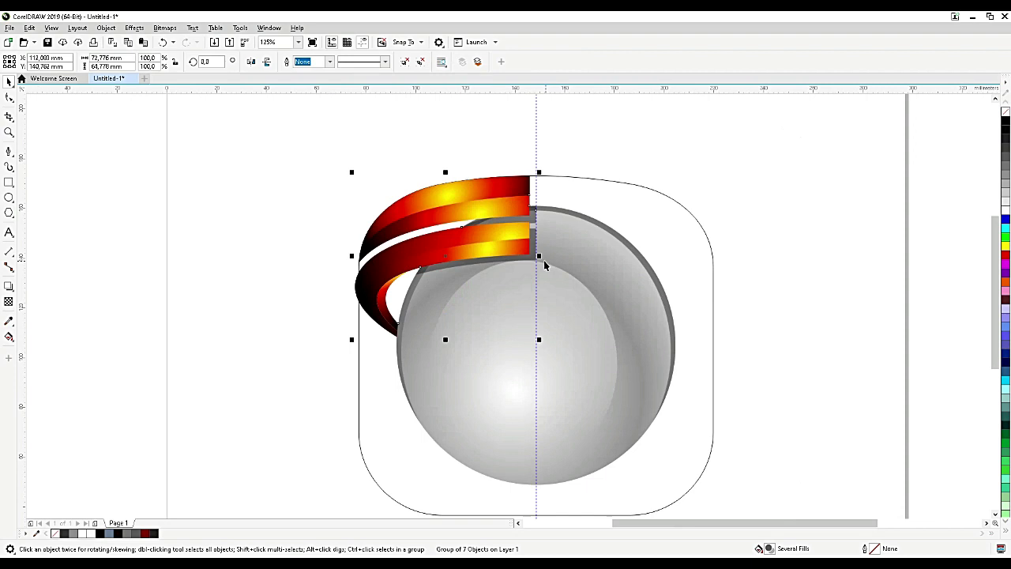
click(490, 236)
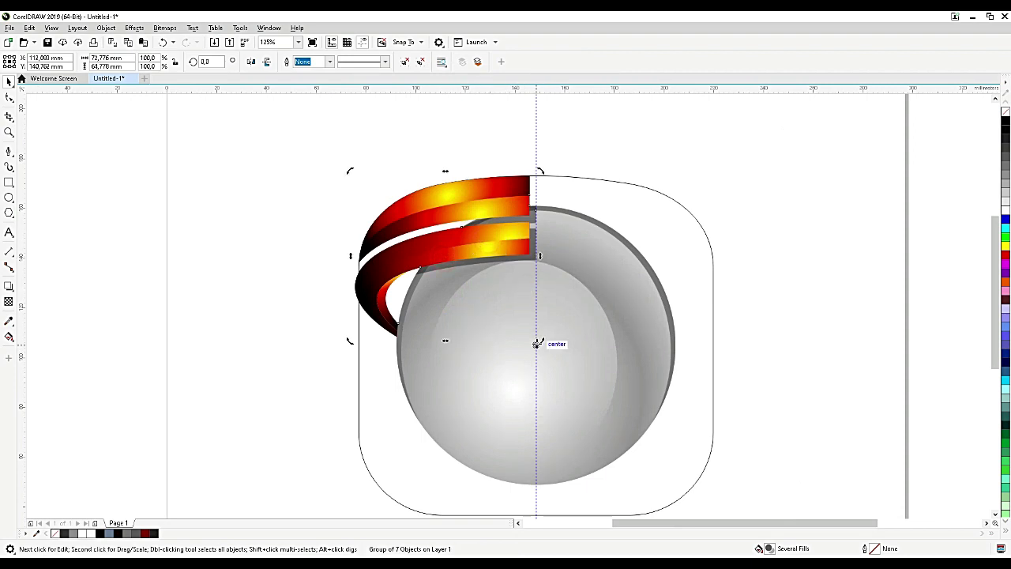
drag(537, 344, 536, 344)
drag(349, 173, 670, 471)
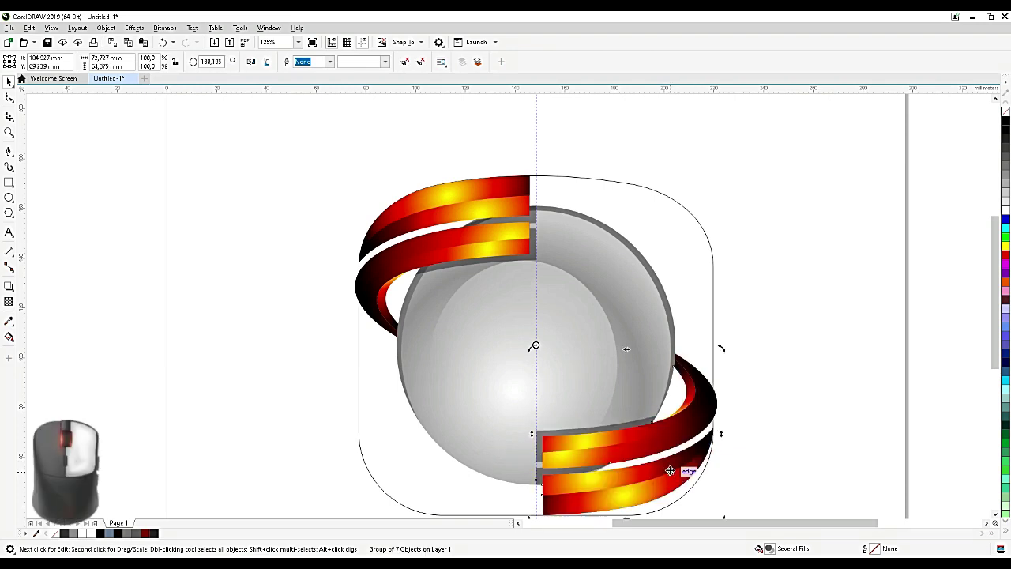
Place copies of both ribbon groups rotated about 90° around the sphere's center.
scroll(663, 348, down, 3)
scroll(647, 359, up, 3)
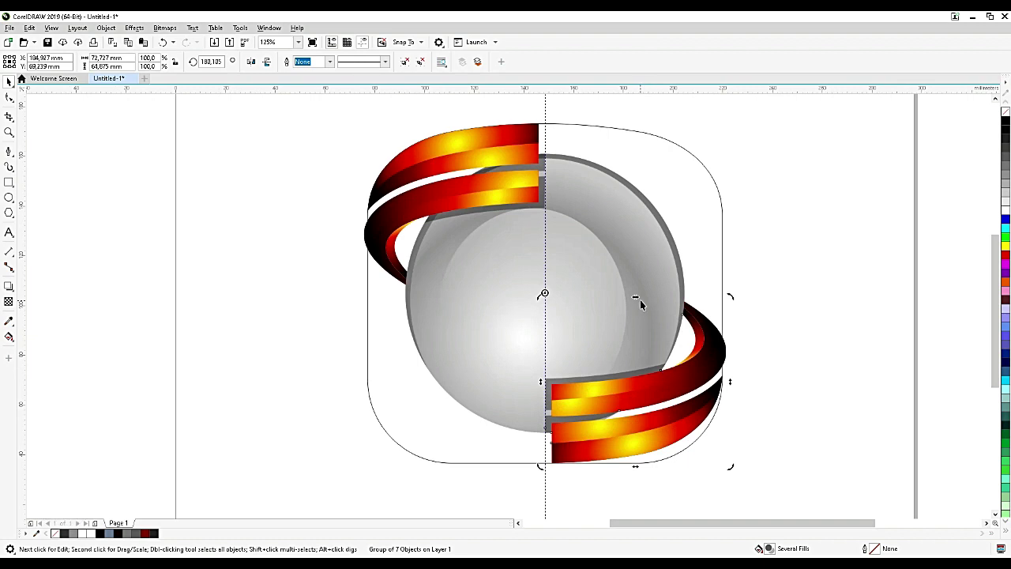
shift+click(482, 190)
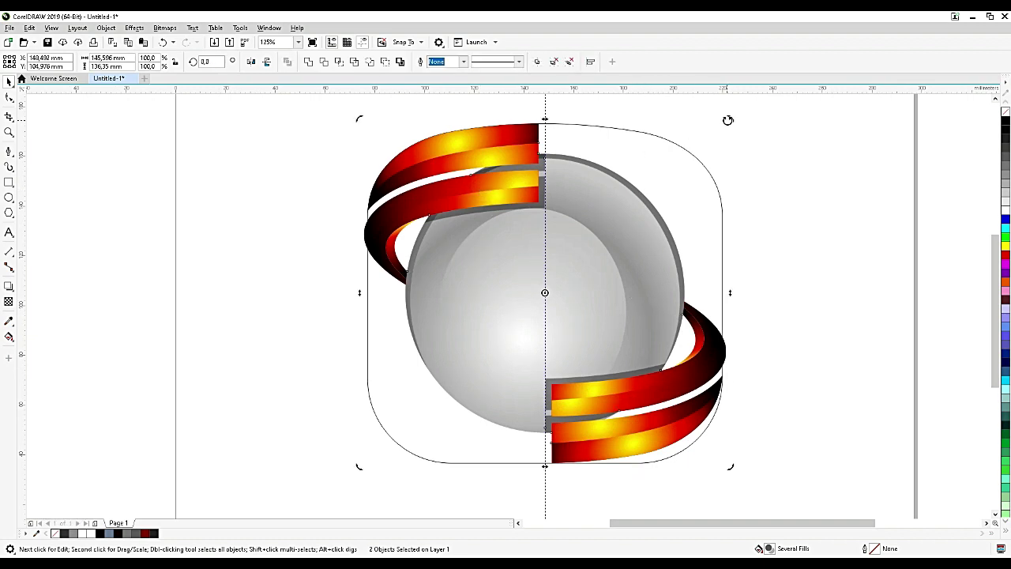
drag(728, 119, 408, 147)
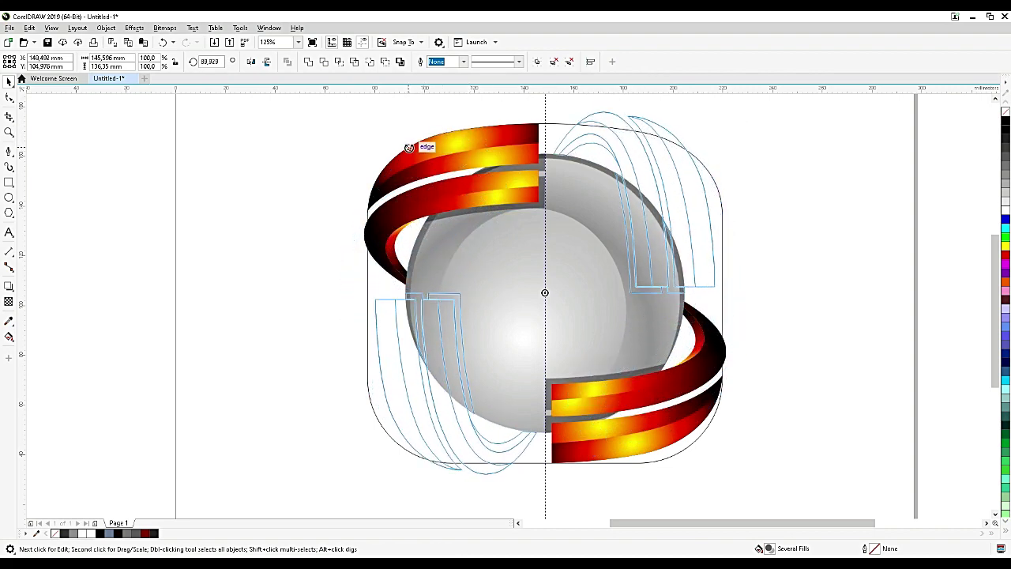
drag(409, 147, 409, 152)
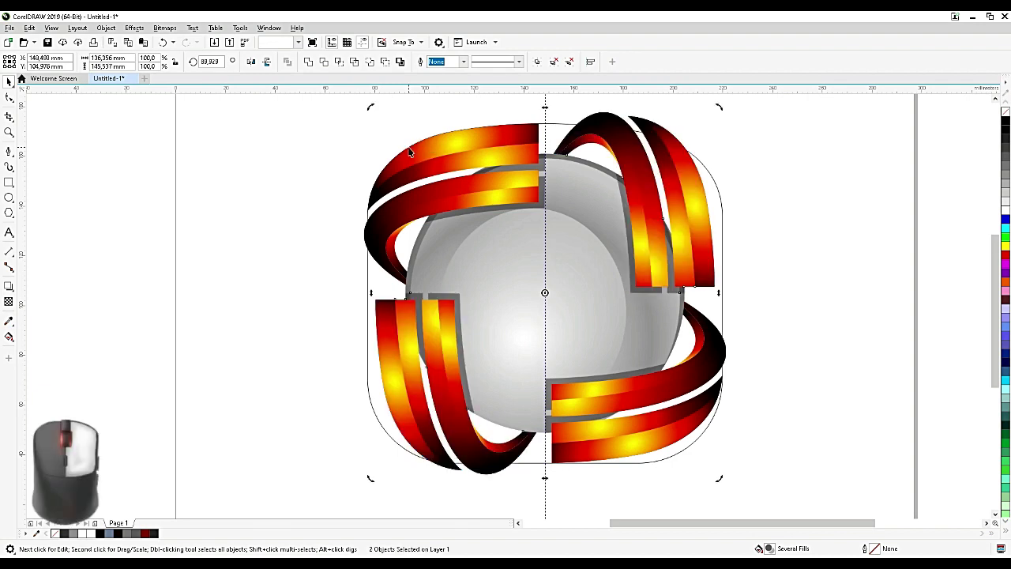
Delete the rounded-square construction outline and the vertical guideline through the sphere's center.
click(717, 185)
click(545, 241)
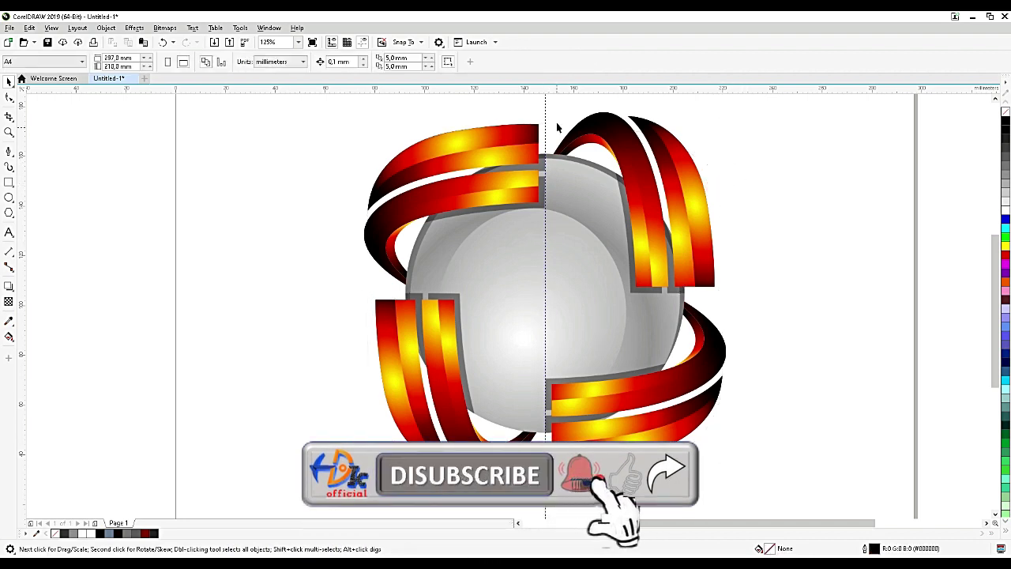
drag(545, 111, 545, 87)
Group the sphere with all four ribbons and rotate the whole logo by 45°.
scroll(727, 361, down, 2)
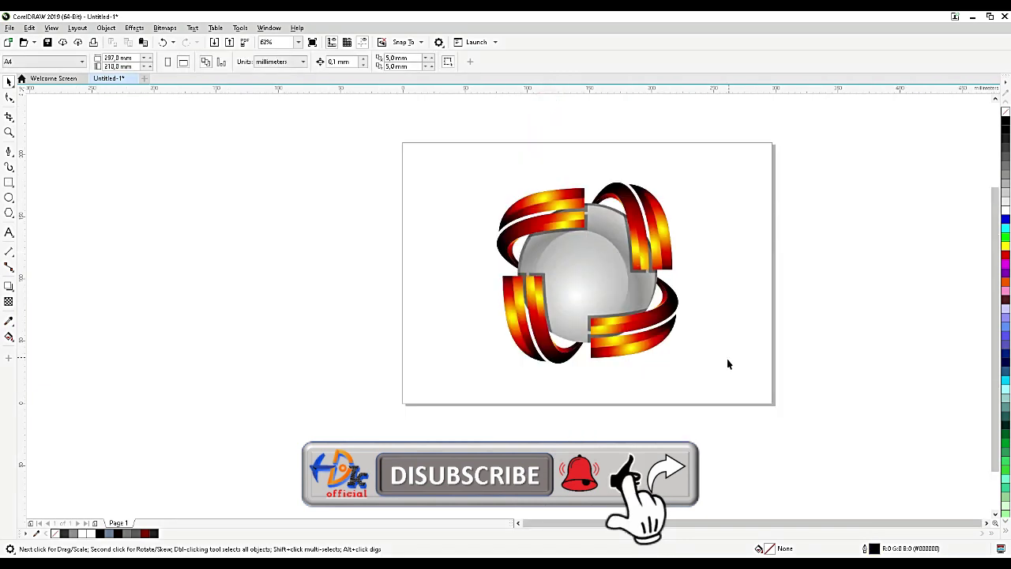
drag(735, 376, 360, 123)
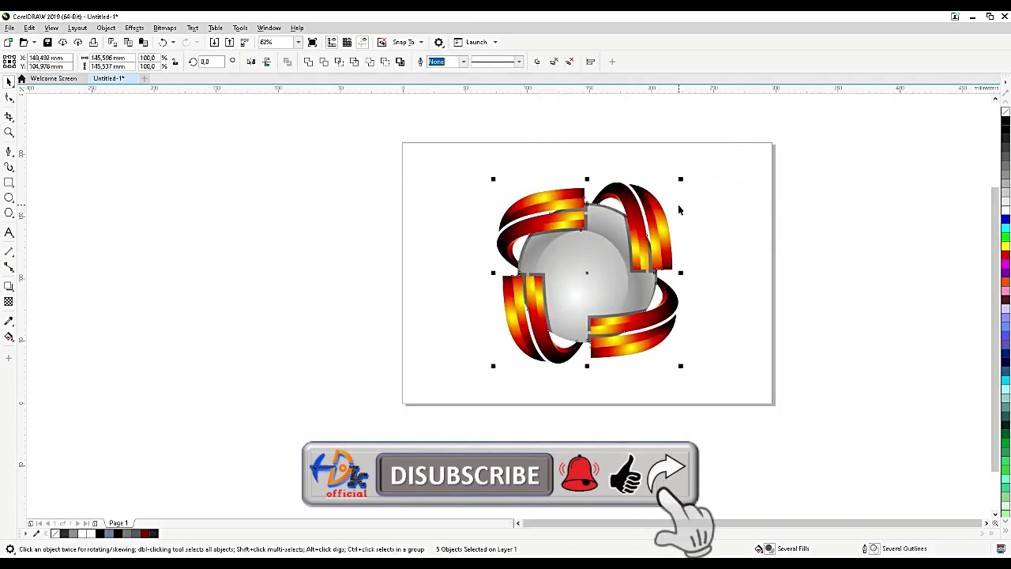
key(ctrl+g)
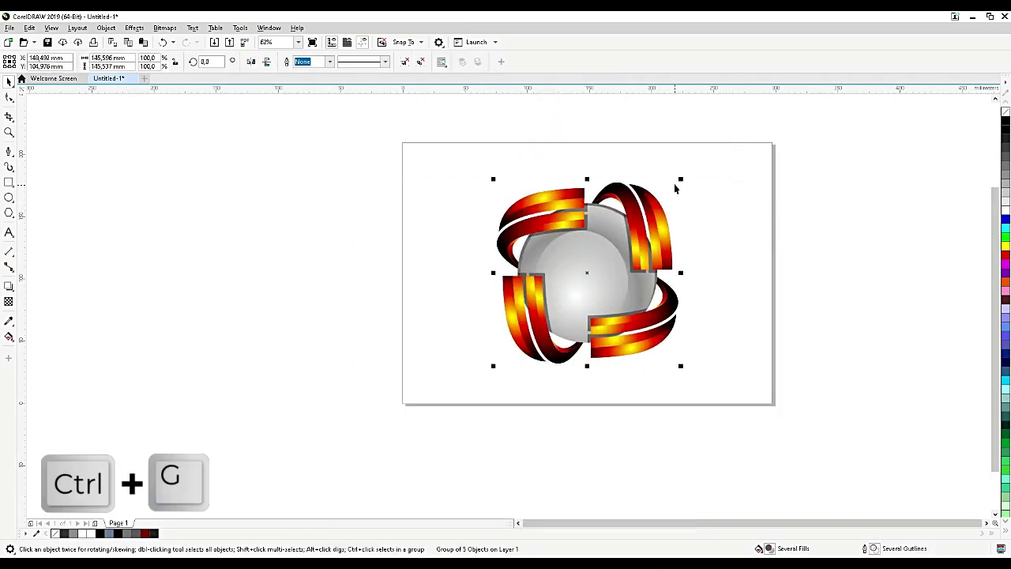
click(646, 211)
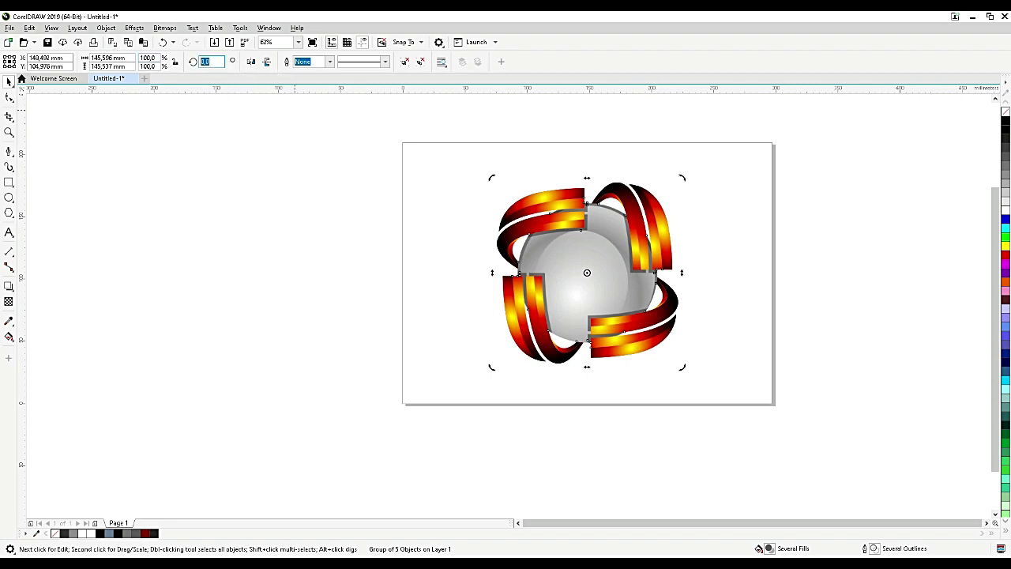
key(Return)
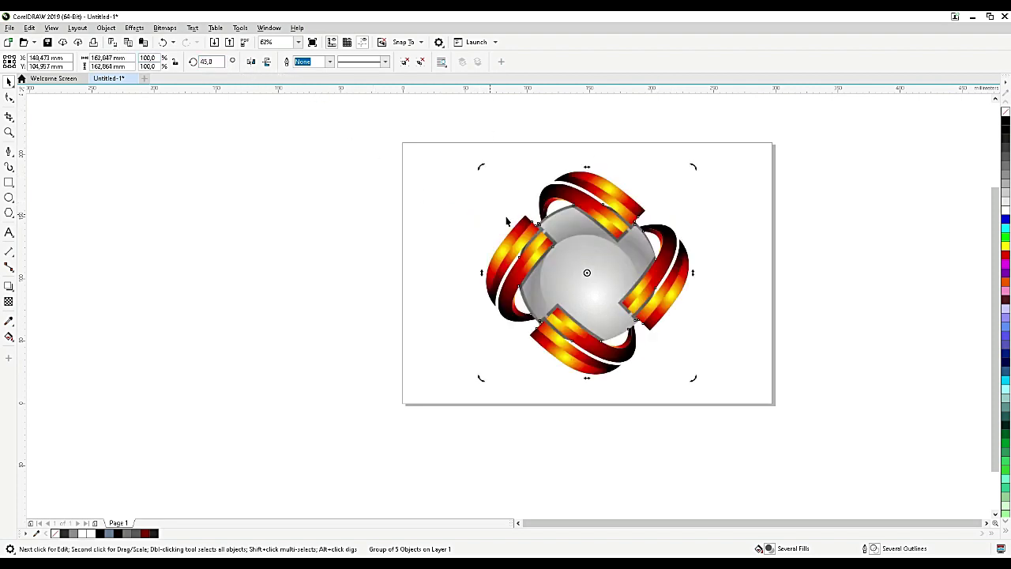
Scale the logo group down to about 75.5% and move it up the page to about X 145 mm, Y 123 mm.
click(616, 235)
drag(688, 165, 672, 185)
drag(633, 220, 638, 197)
scroll(637, 193, up, 3)
drag(723, 138, 707, 150)
drag(617, 210, 608, 185)
scroll(622, 184, down, 3)
scroll(589, 233, up, 3)
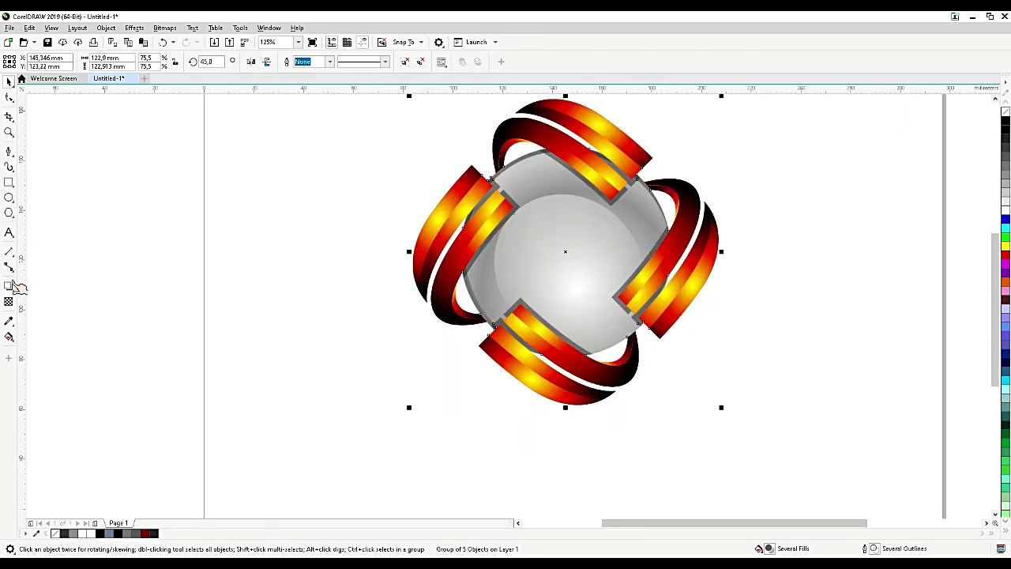
Add the artistic text "LOGO NAME" in Arial 24 pt below the logo.
click(10, 232)
click(449, 445)
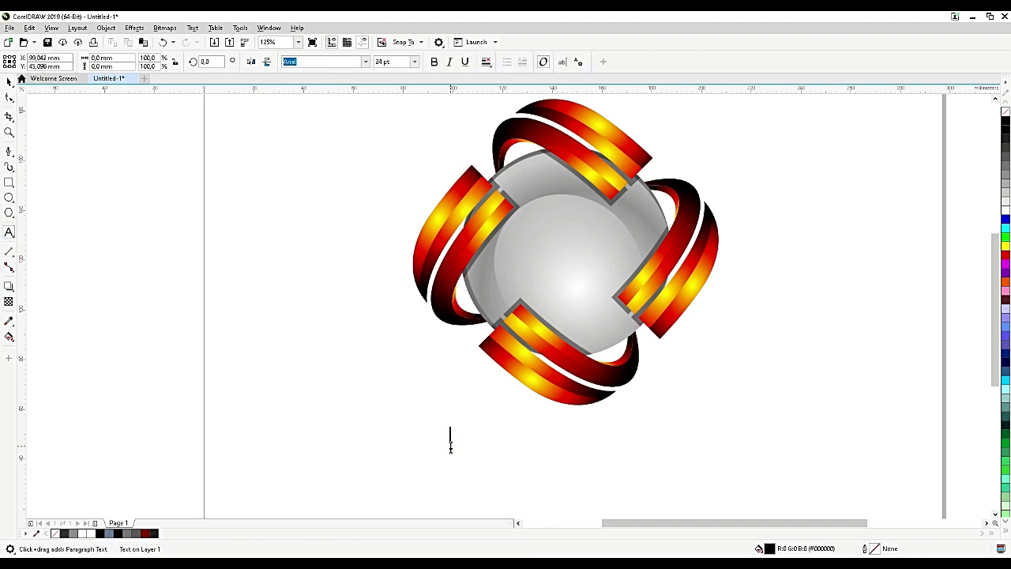
text(LOGO NAME)
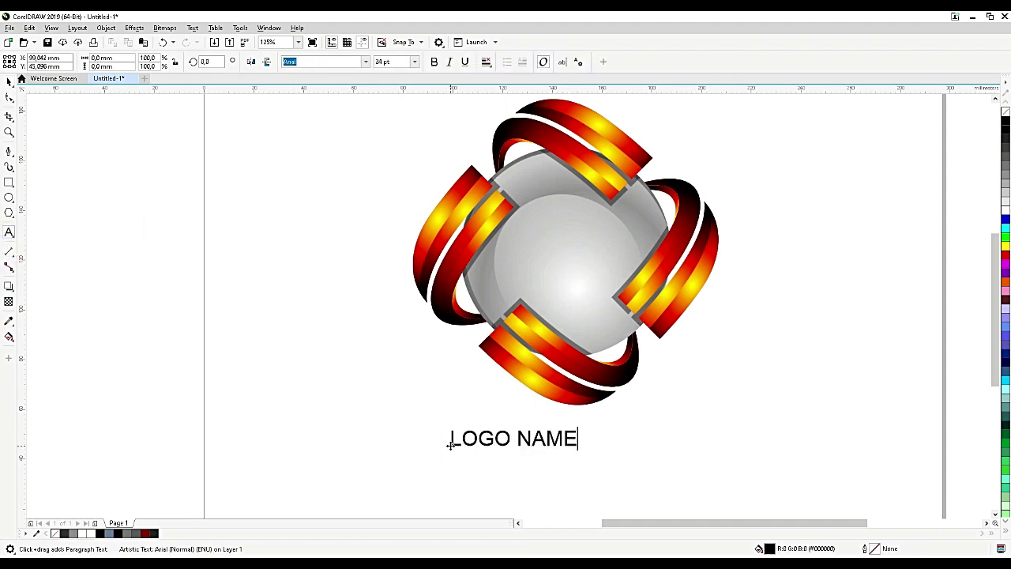
click(10, 81)
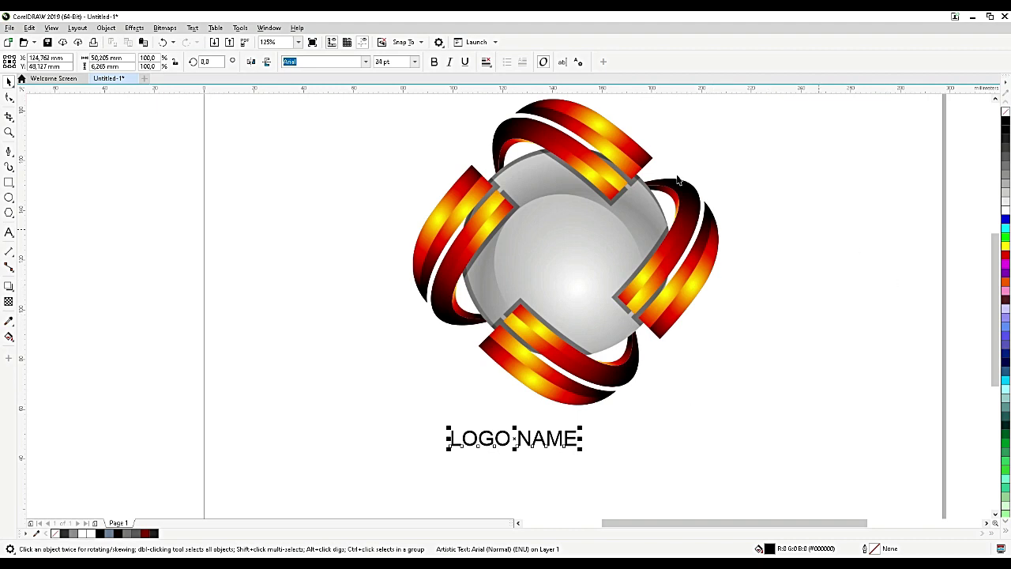
Set the logo name text in the QuickStaffMeeting font, enlarge it to about 38 pt and center it horizontally under the logo.
click(365, 62)
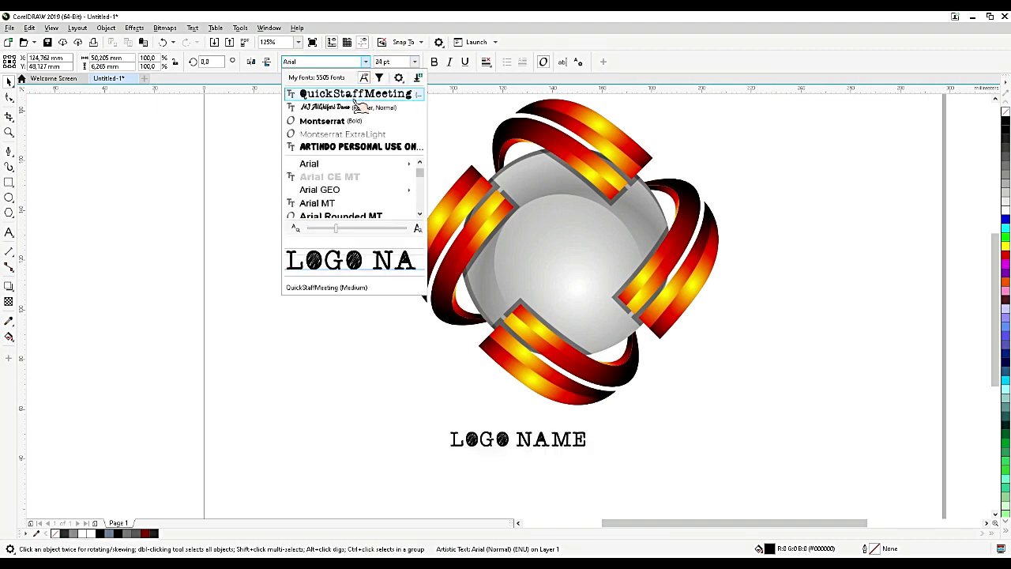
click(355, 96)
drag(591, 429, 633, 403)
shift+click(584, 395)
key(c)
click(677, 421)
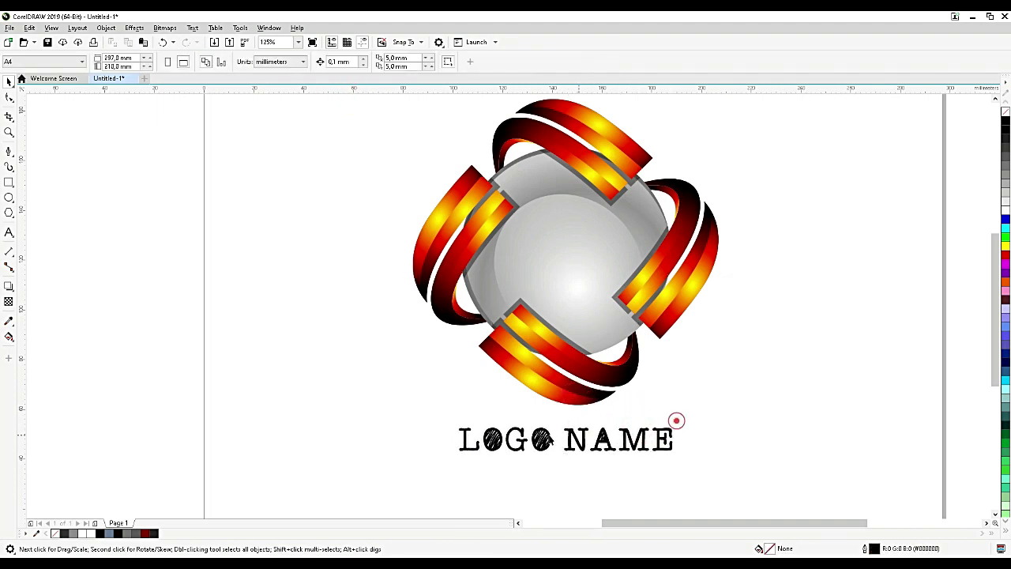
Draw a flat horizontal ellipse about 93 × 7 mm between the logo and the LOGO NAME text.
click(8, 197)
drag(477, 407, 709, 425)
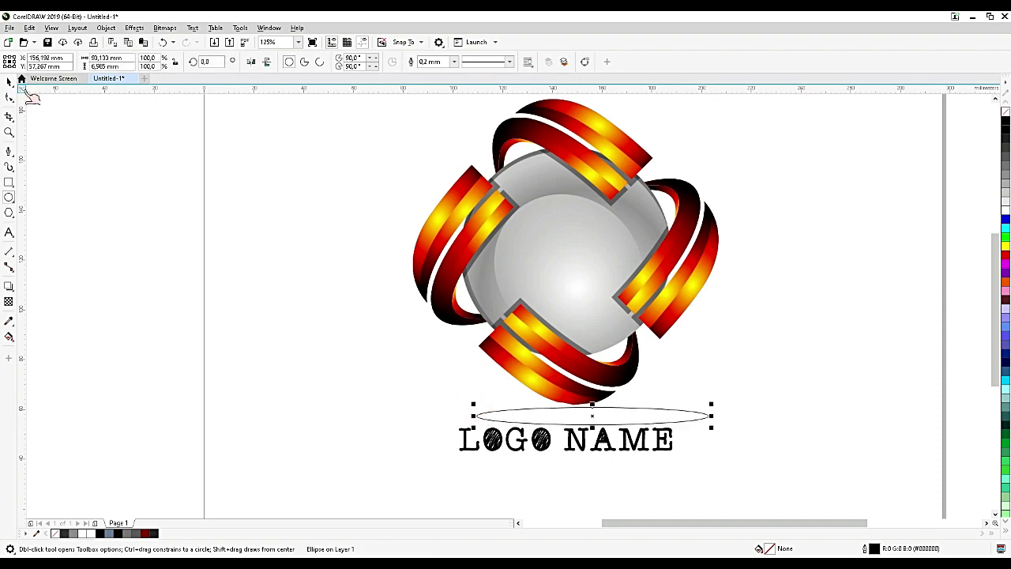
click(9, 82)
Add a page-sized 297 × 210 mm rectangle behind the artwork, trying gray and black fills before filling it with blue.
scroll(456, 265, down, 2)
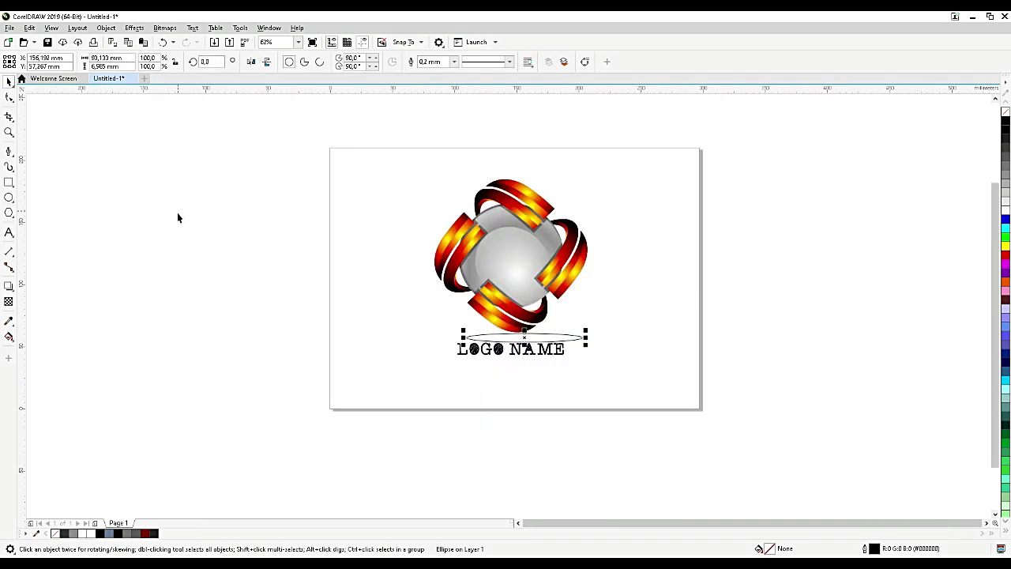
double_click(10, 182)
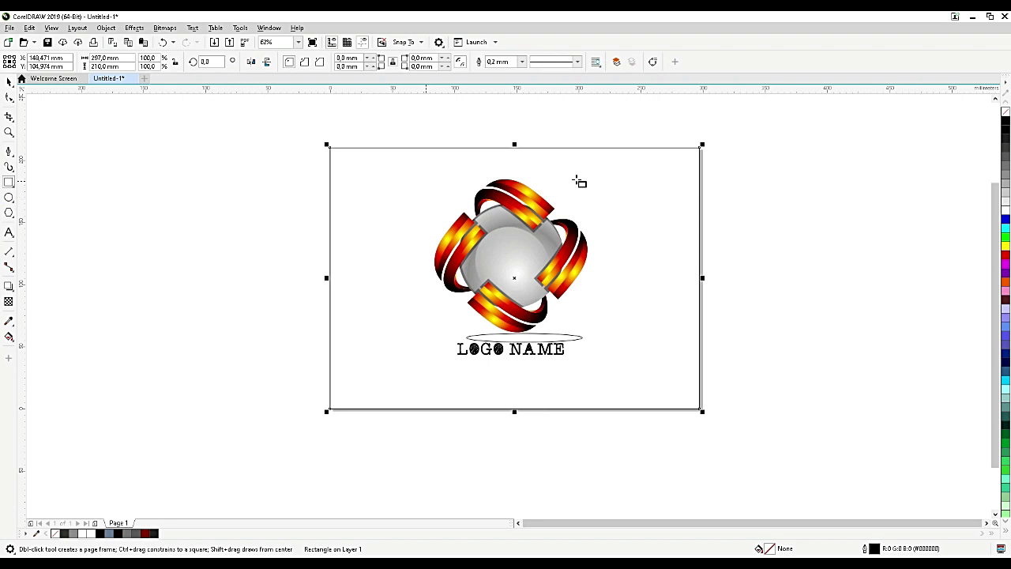
click(1006, 176)
click(1006, 168)
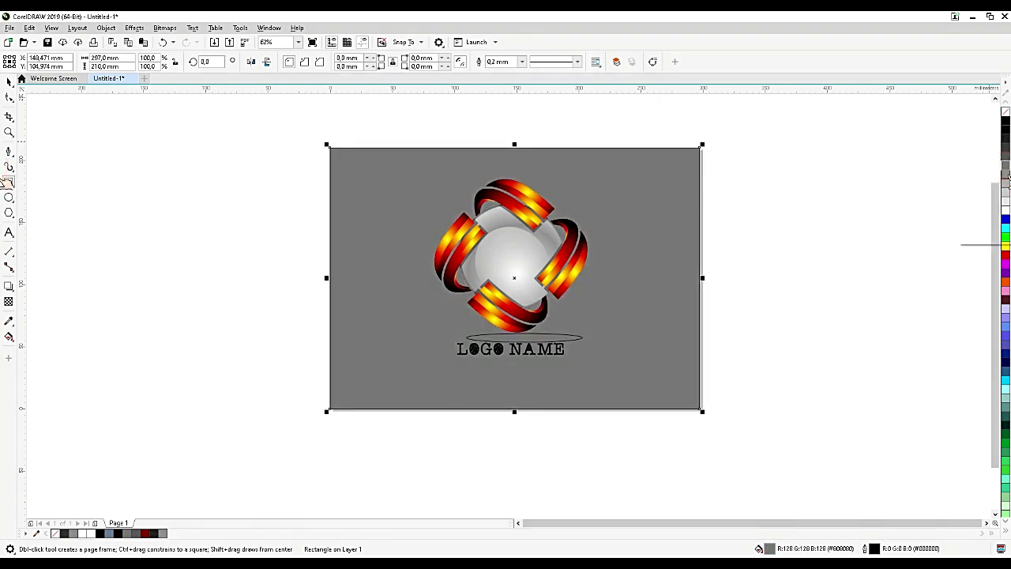
click(1006, 180)
click(1006, 125)
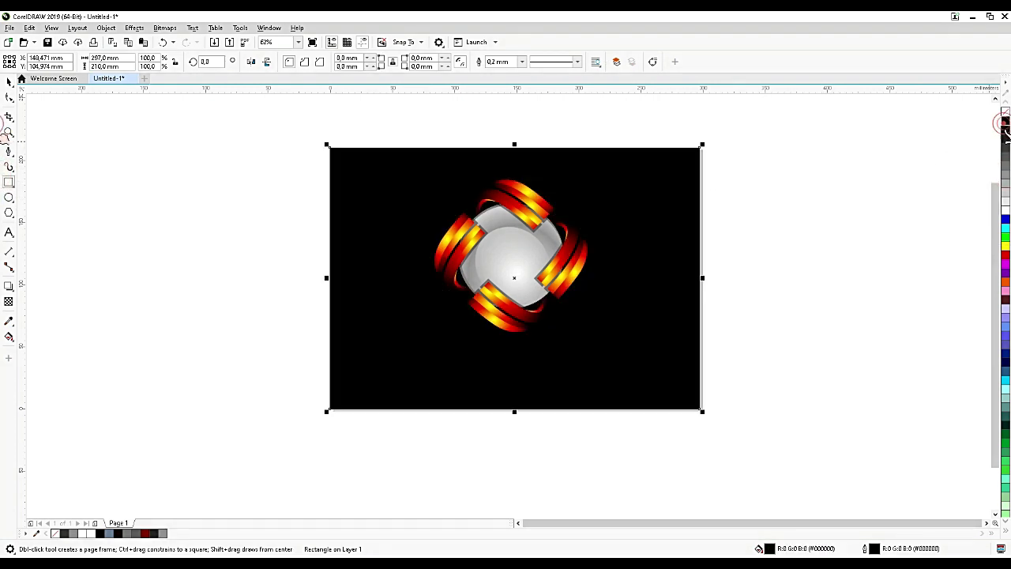
click(1006, 221)
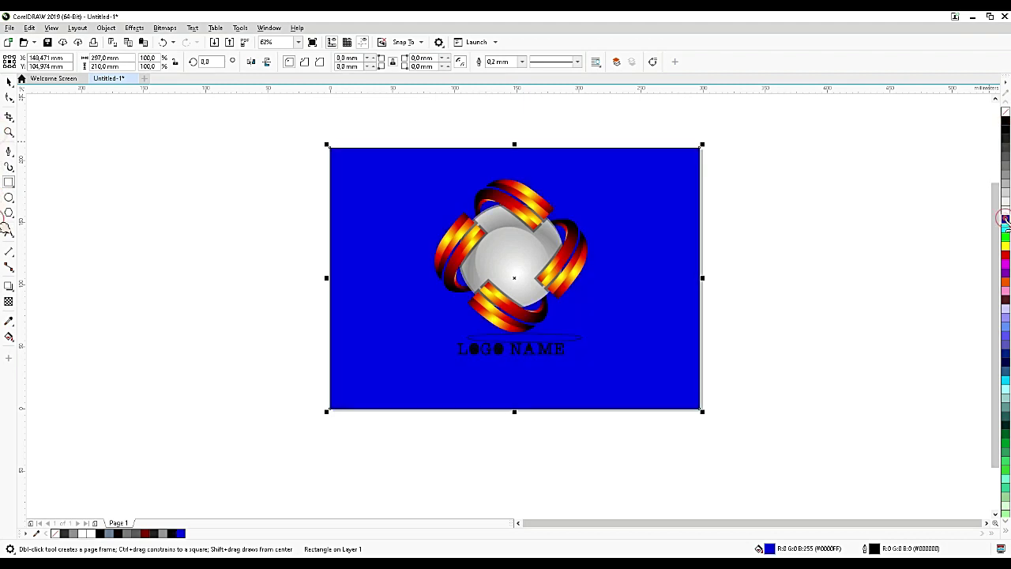
Give the background rectangle an elliptical fountain fill from turquoise behind the sphere to black at the corners, without an outline.
click(9, 336)
click(36, 333)
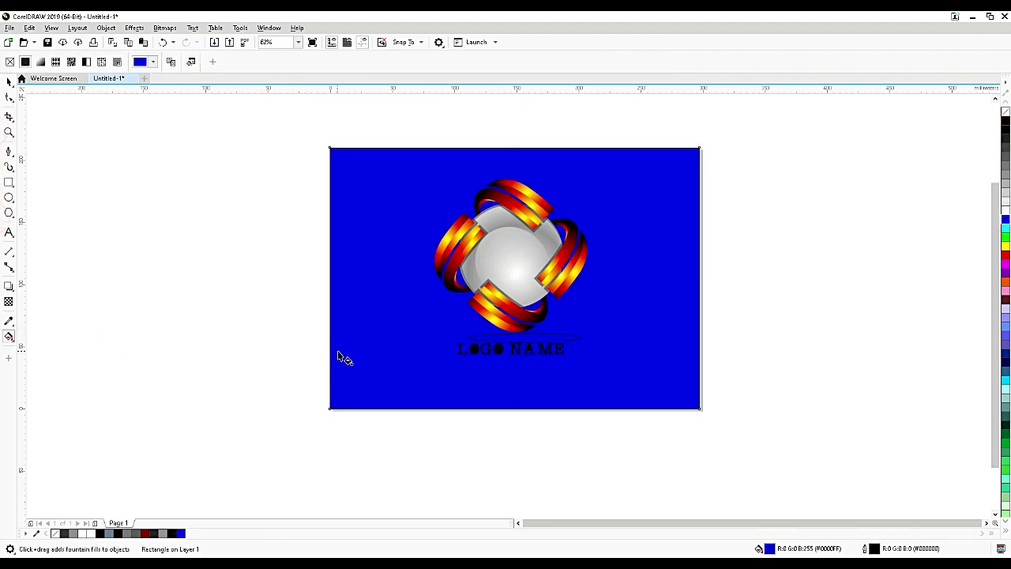
drag(372, 371, 671, 174)
click(188, 62)
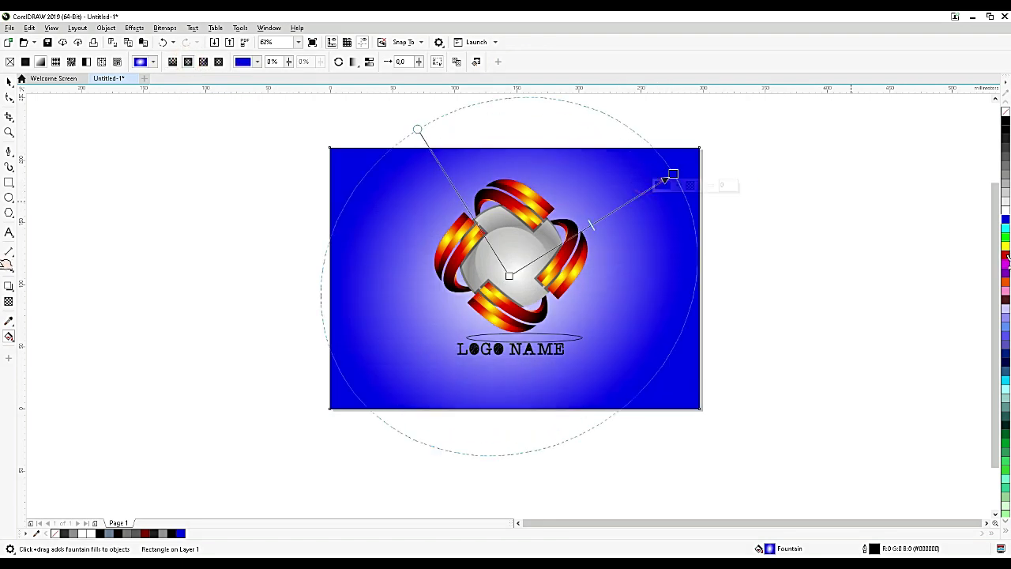
drag(1004, 230, 509, 277)
drag(1005, 119, 693, 167)
click(684, 169)
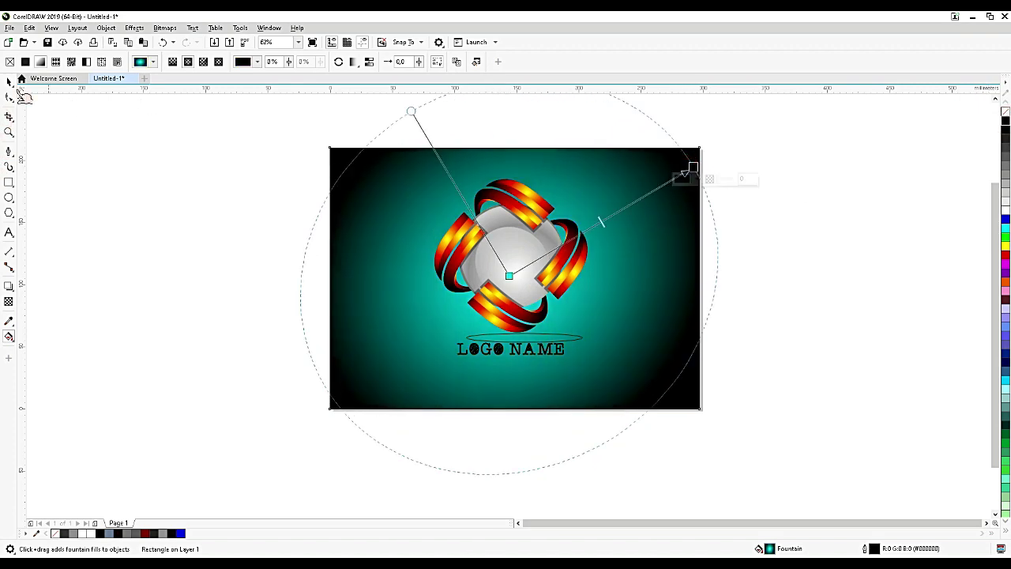
click(9, 81)
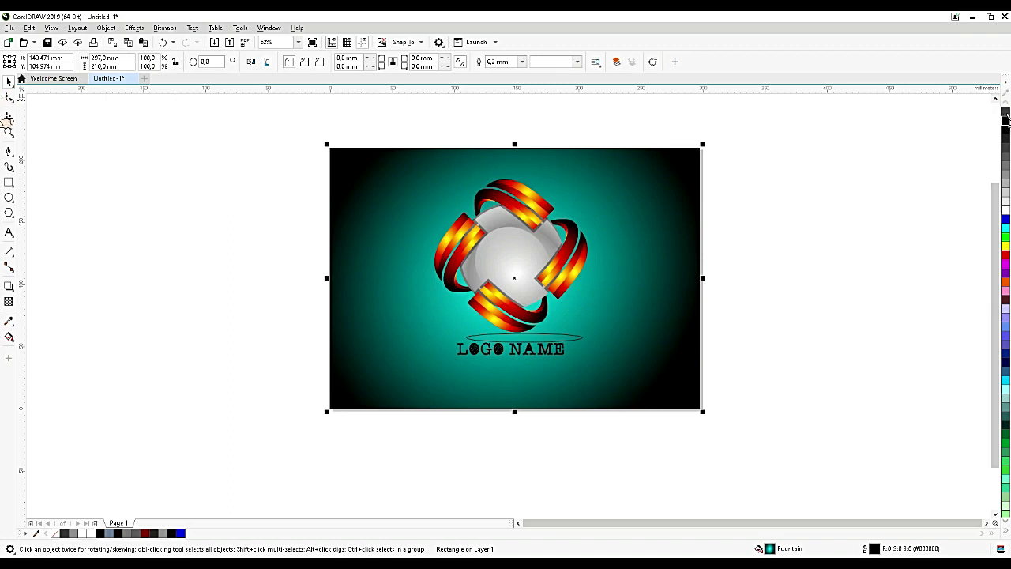
Move the LOGO NAME text down to about Y 33 mm, clear of the flat ellipse.
scroll(491, 328, up, 2)
click(536, 375)
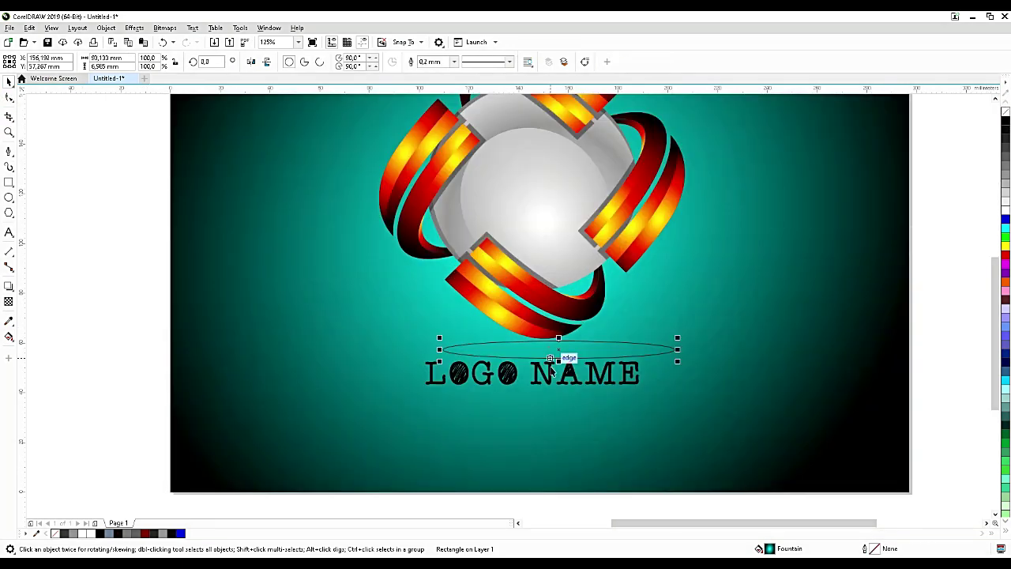
key(Down)
key(Down)
key(Down)
Center the flat ellipse horizontally on the logo group.
click(563, 352)
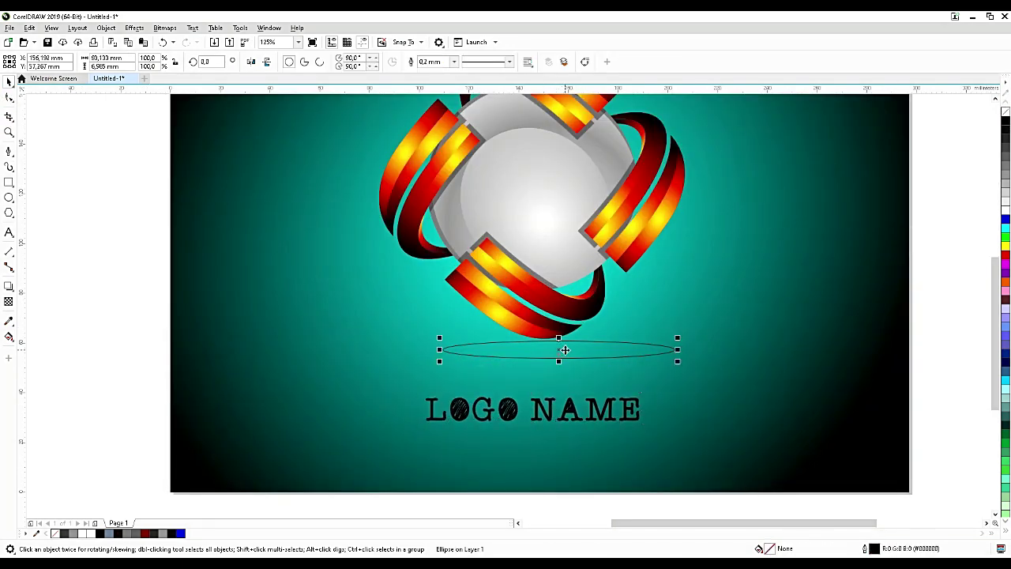
shift+click(547, 330)
key(c)
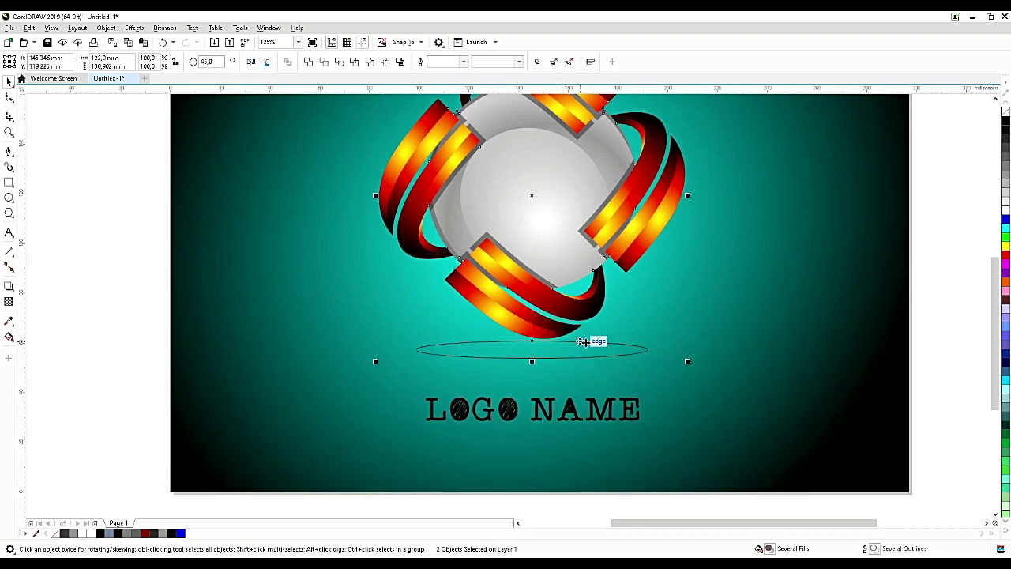
click(592, 507)
Fill the flat ellipse with an elliptical fountain fill from a white center to black at its edge, and remove its outline.
click(528, 349)
scroll(538, 340, up, 2)
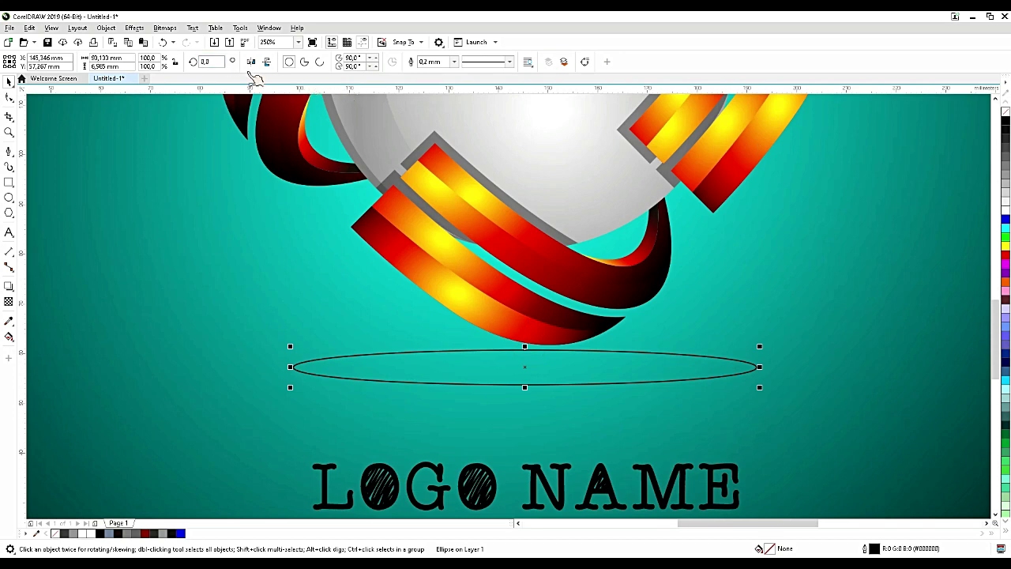
click(17, 341)
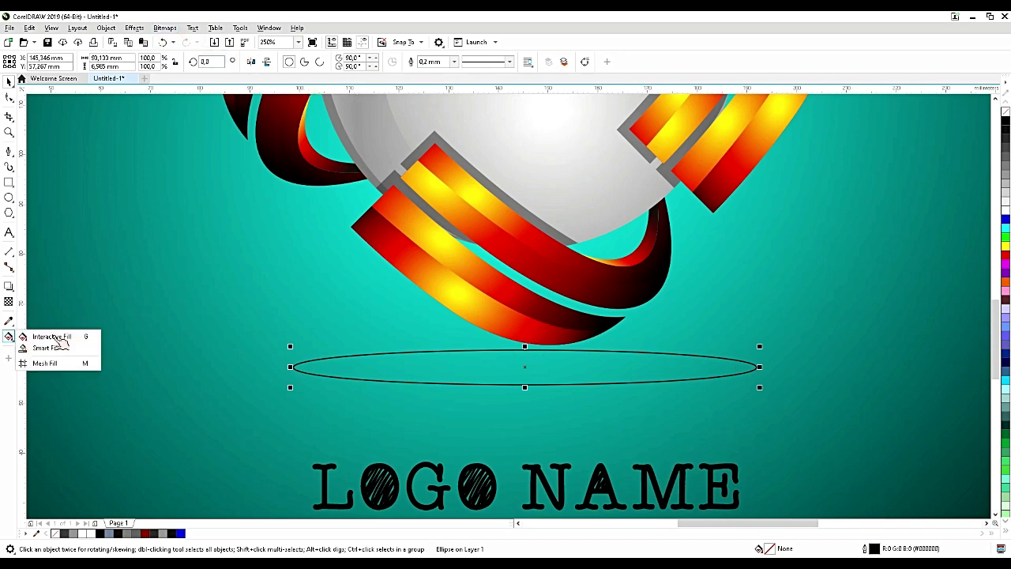
click(45, 335)
drag(327, 367, 732, 359)
click(188, 62)
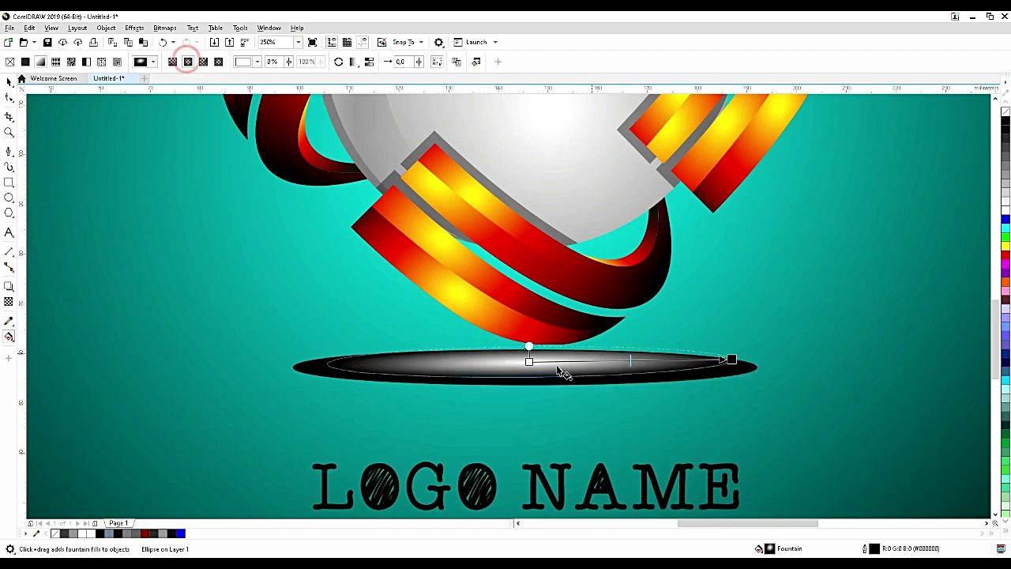
click(526, 363)
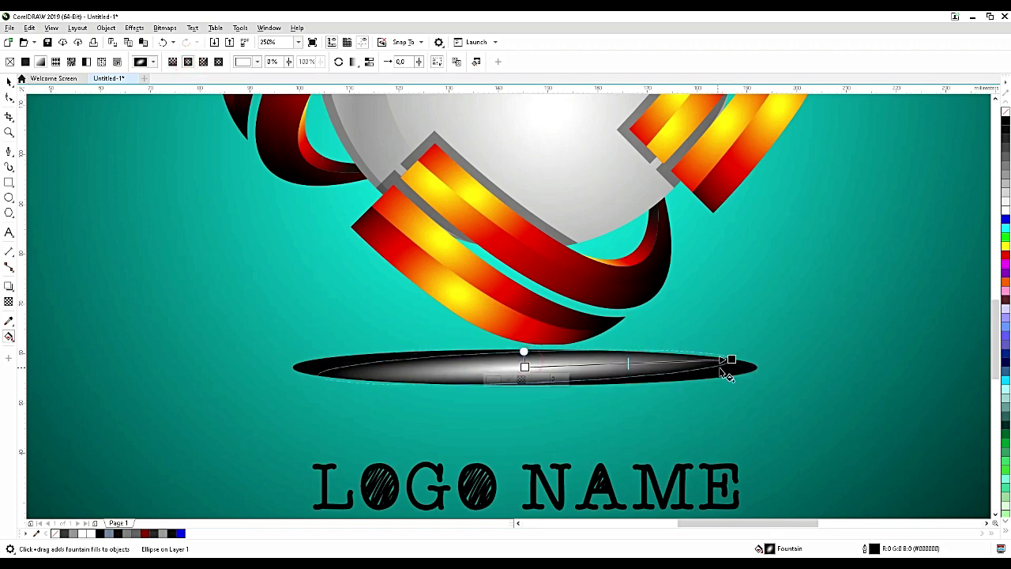
drag(733, 361, 756, 365)
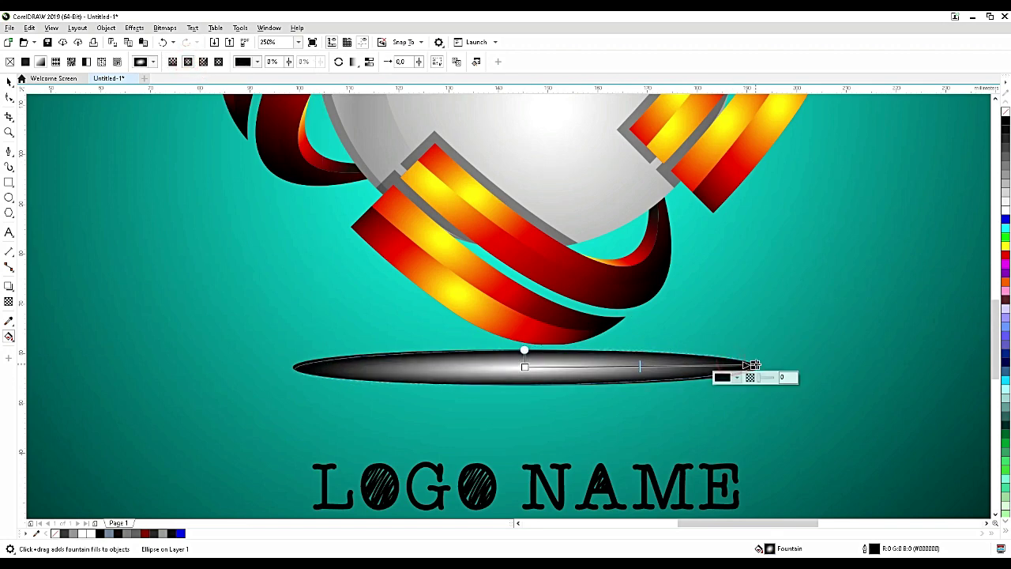
right_click(1005, 112)
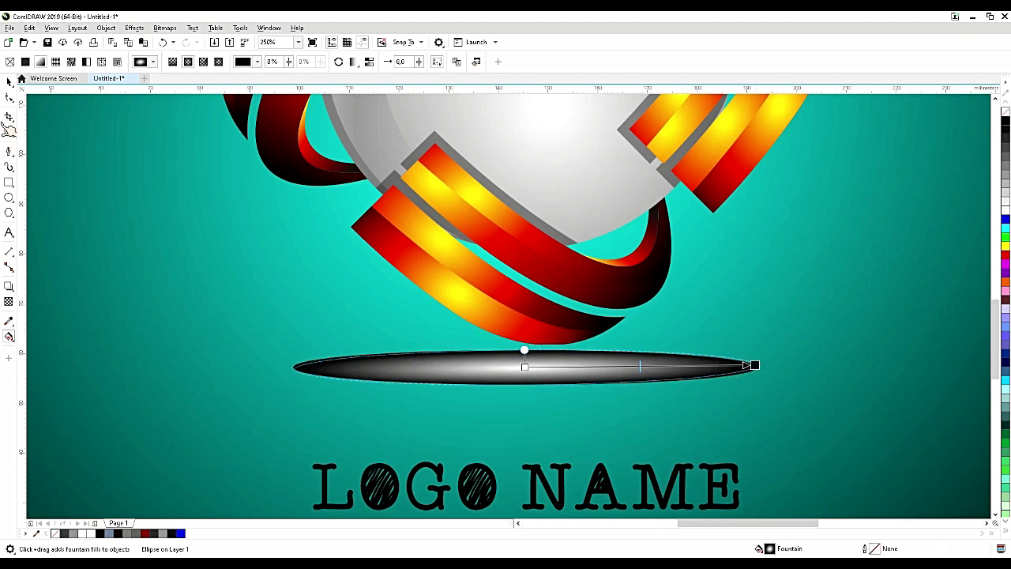
Convert the gradient-filled ellipse under the logo to an RGB bitmap.
click(10, 82)
click(164, 27)
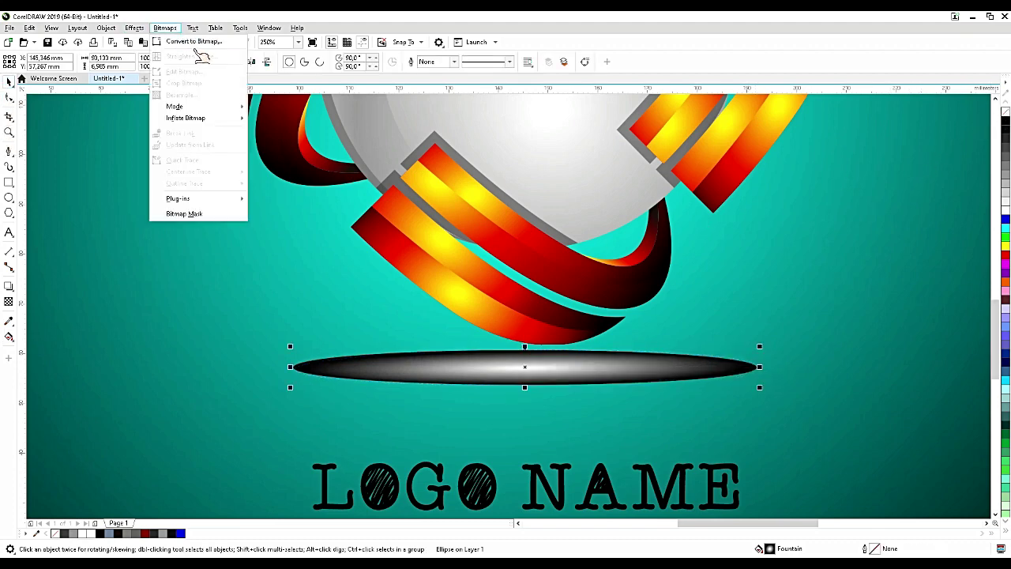
click(194, 41)
click(522, 346)
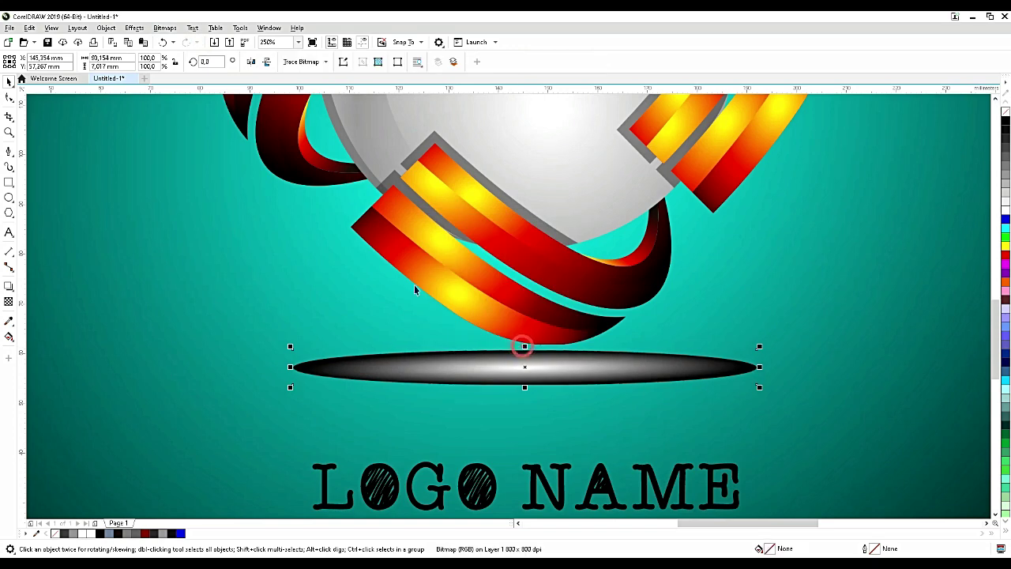
Apply a Gaussian Blur with a radius of about 47.1 pixels to the ellipse bitmap and enlarge it to about 120 × 17.7 mm.
click(134, 28)
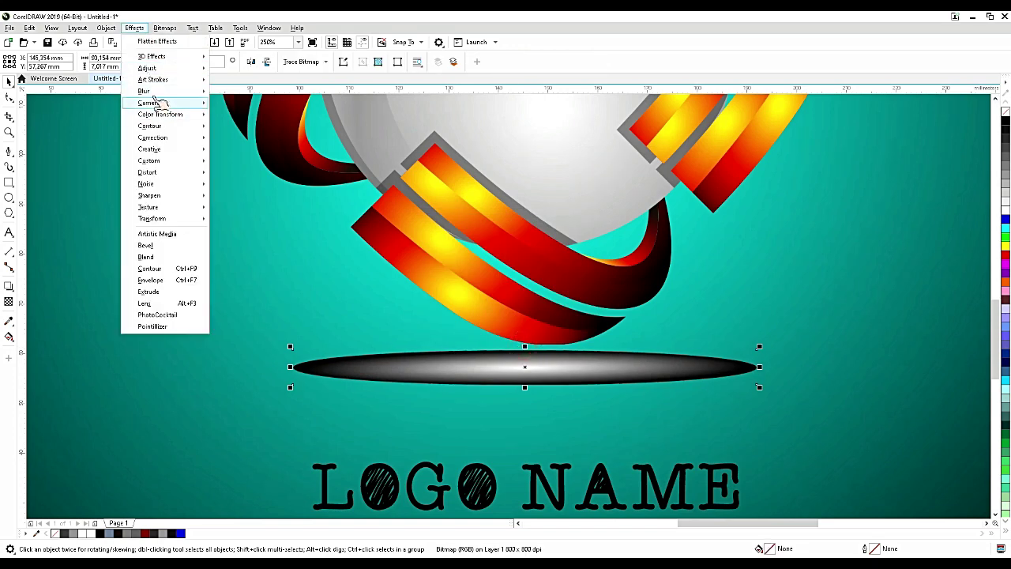
mouse_move(170, 92)
click(233, 104)
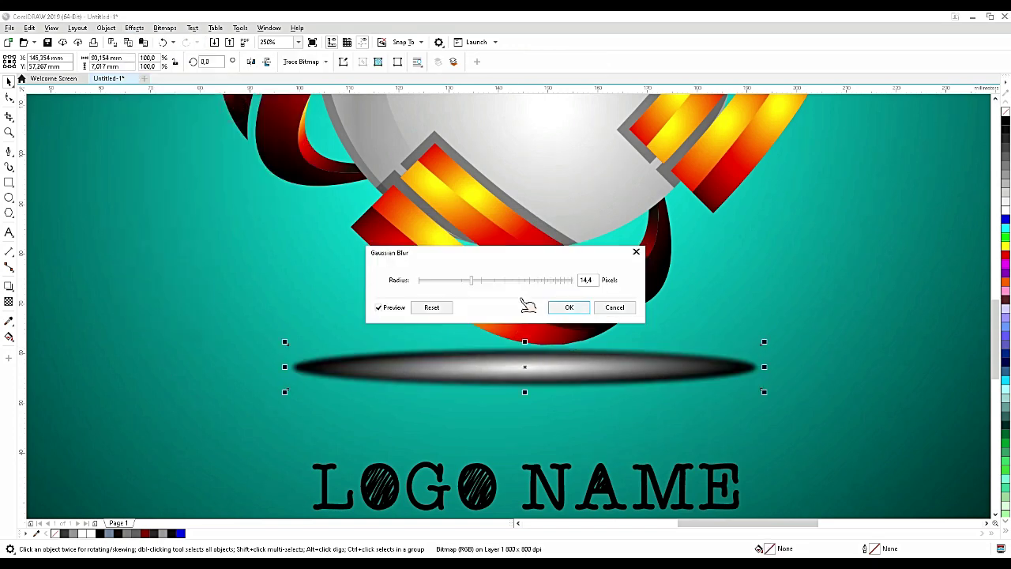
drag(496, 283, 512, 281)
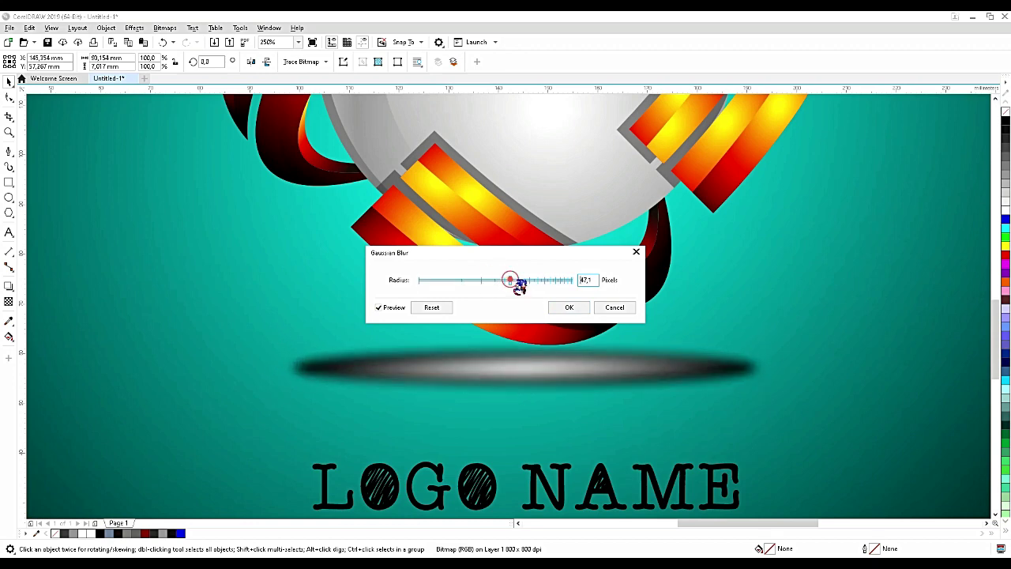
click(563, 307)
scroll(632, 329, down, 3)
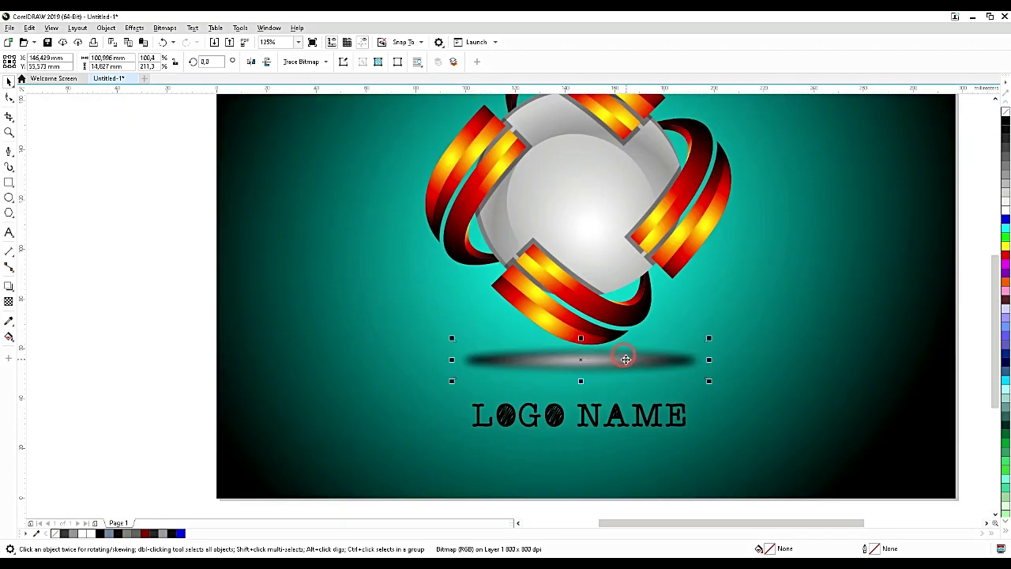
drag(710, 336, 734, 335)
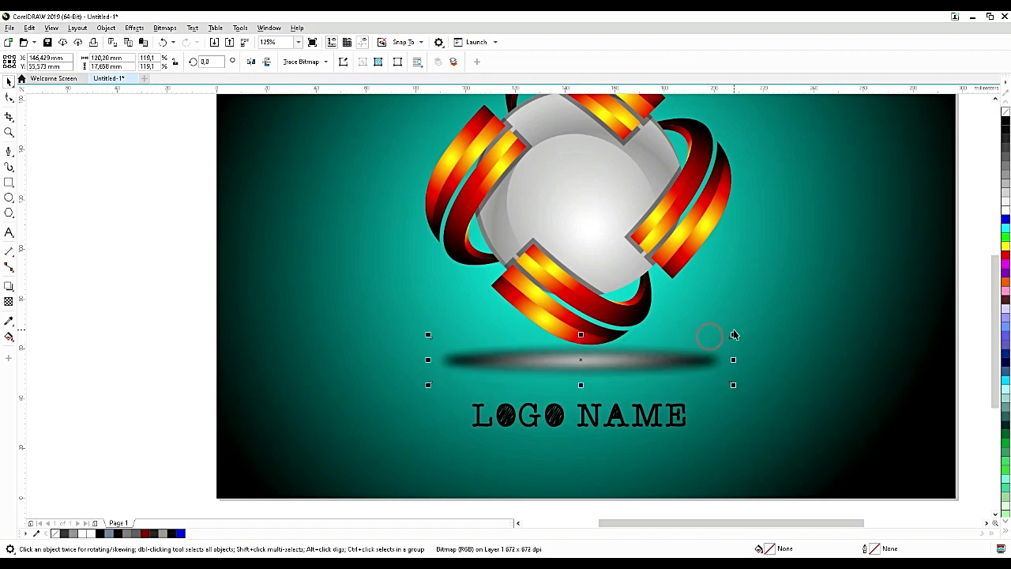
Fill the LOGO NAME text with red and move it up to about Y 40 mm, closer to the shadow.
click(619, 415)
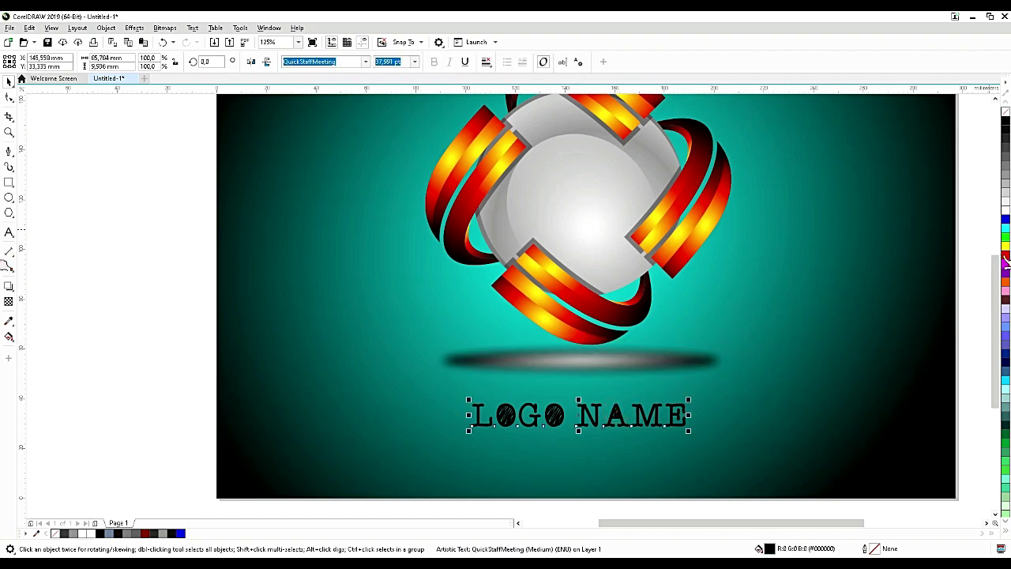
click(1006, 255)
drag(648, 417, 654, 405)
scroll(519, 362, down, 2)
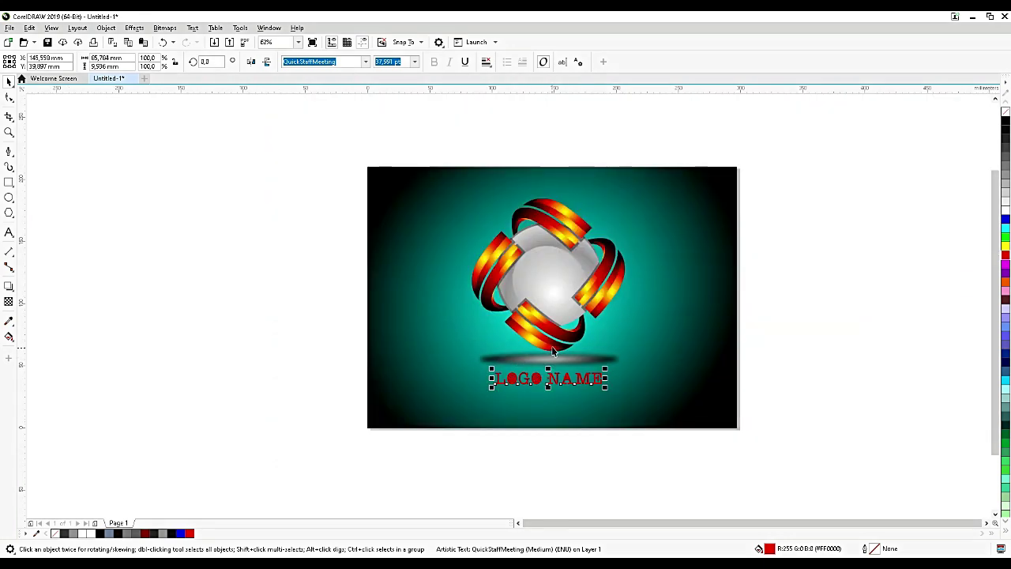
View the finished logo artwork at 100% zoom.
click(320, 109)
drag(277, 91, 680, 478)
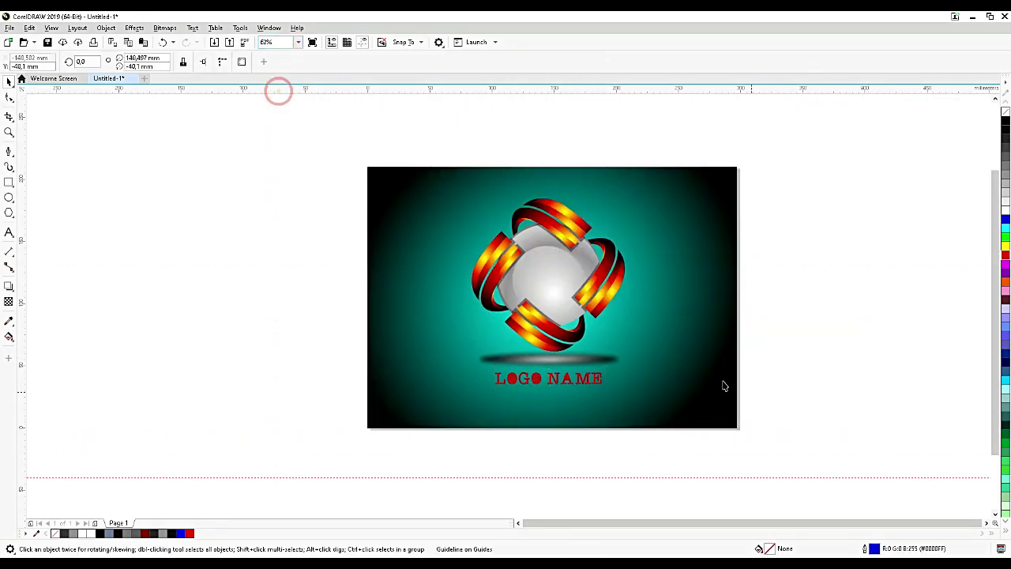
click(469, 215)
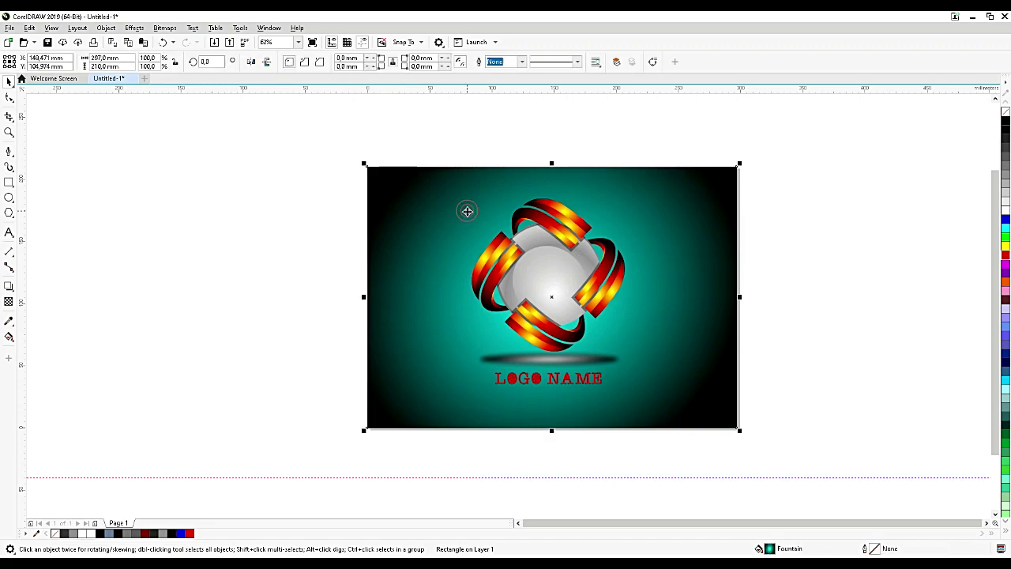
click(298, 41)
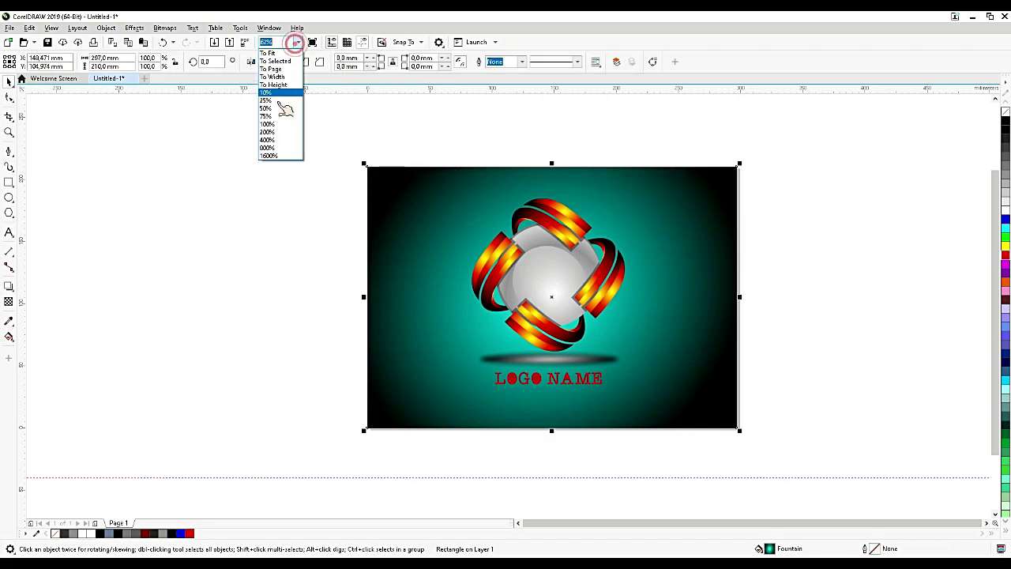
click(269, 123)
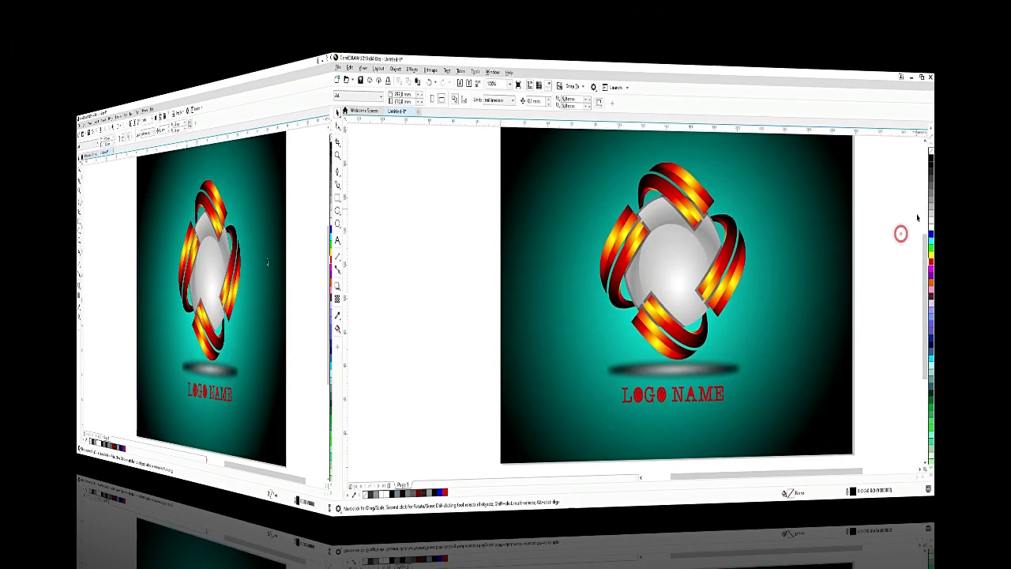